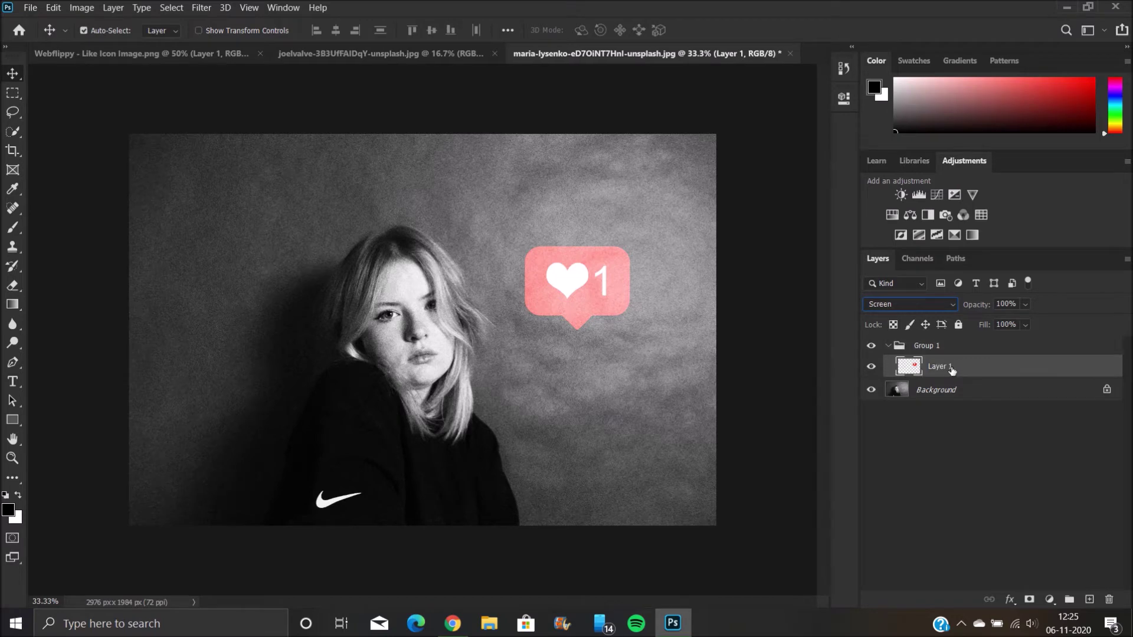
Duplicate Layer 1 and apply a Gaussian Blur with a 7.8-pixel radius to the copy.
{"action": "right_click", "coordinate": [951, 367]}
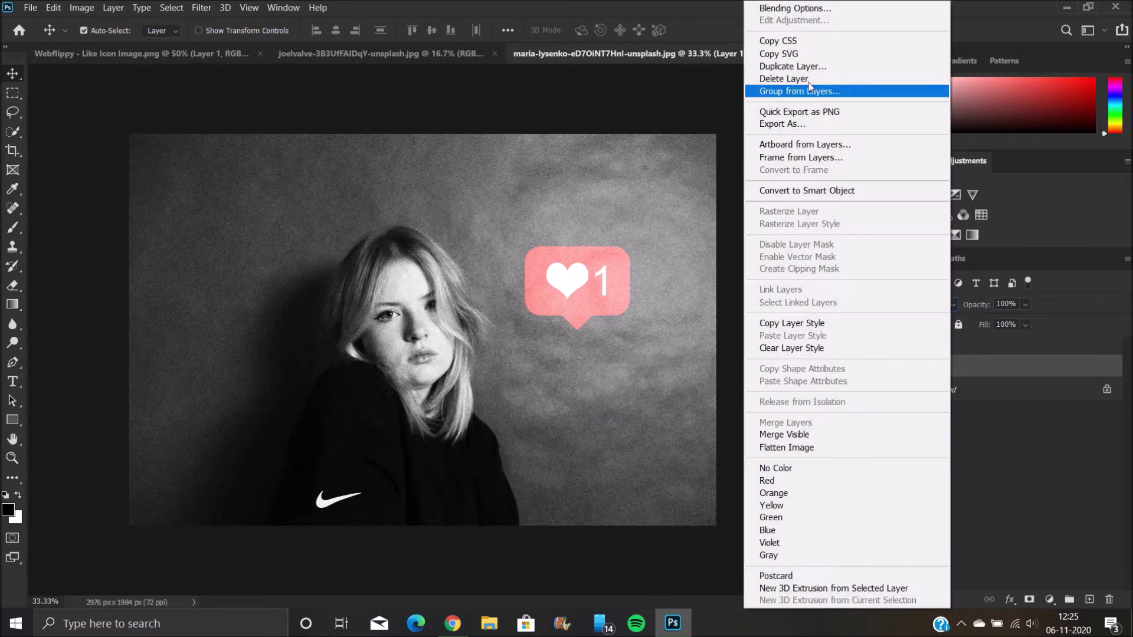
{"action": "left_click", "coordinate": [803, 67]}
{"action": "left_click", "coordinate": [696, 163]}
{"action": "left_click", "coordinate": [208, 7]}
{"action": "mouse_move", "coordinate": [242, 164]}
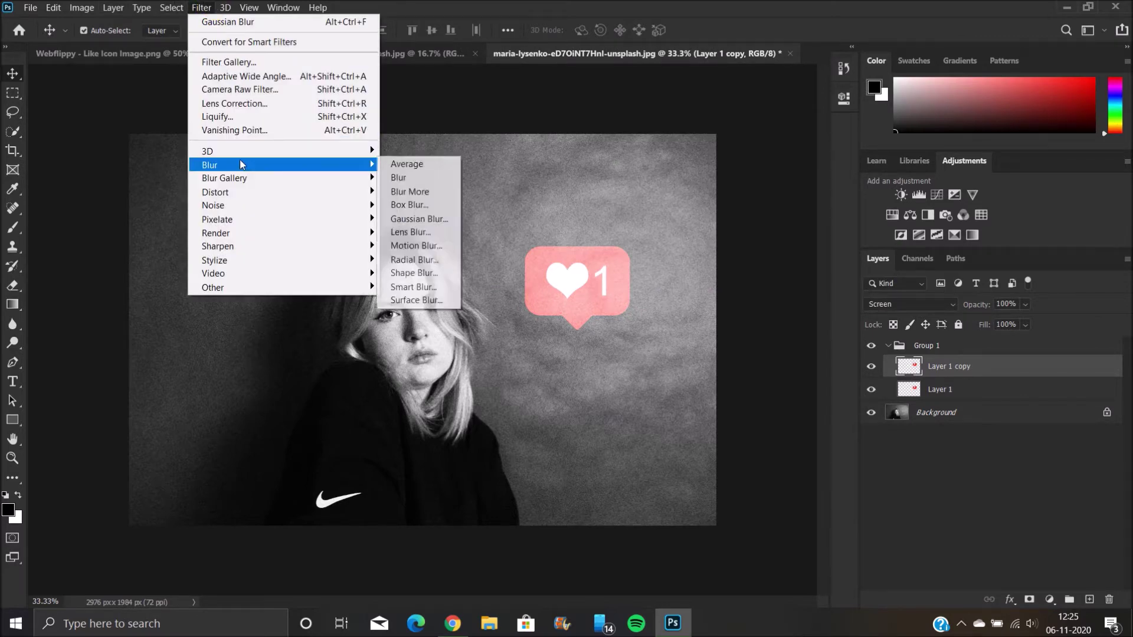
{"action": "left_click", "coordinate": [418, 218]}
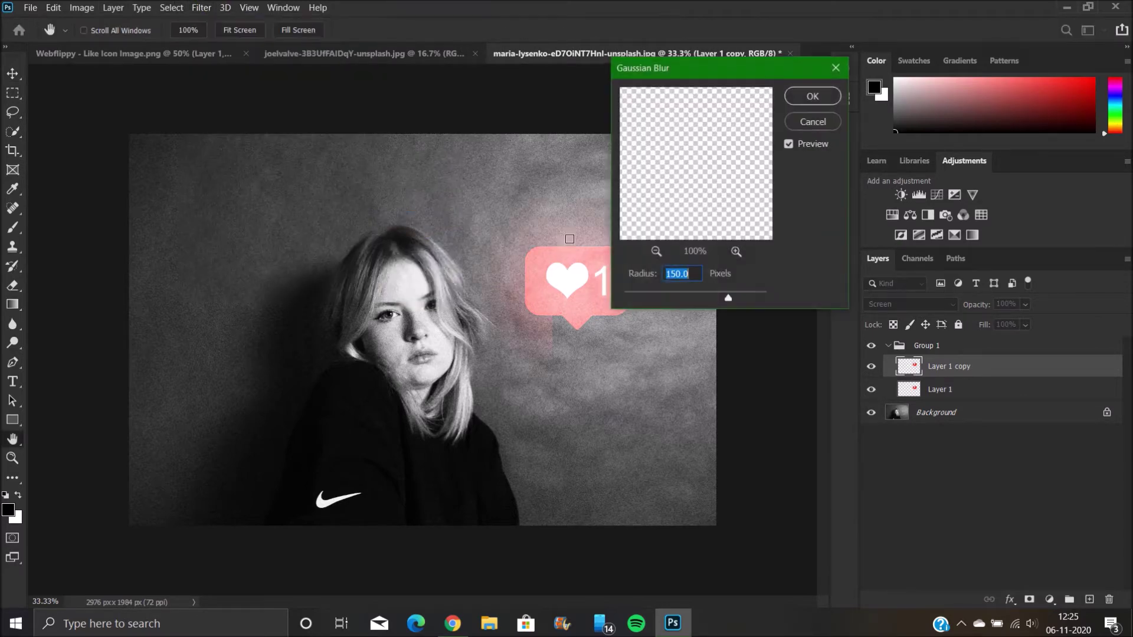
{"action": "left_click", "coordinate": [672, 292]}
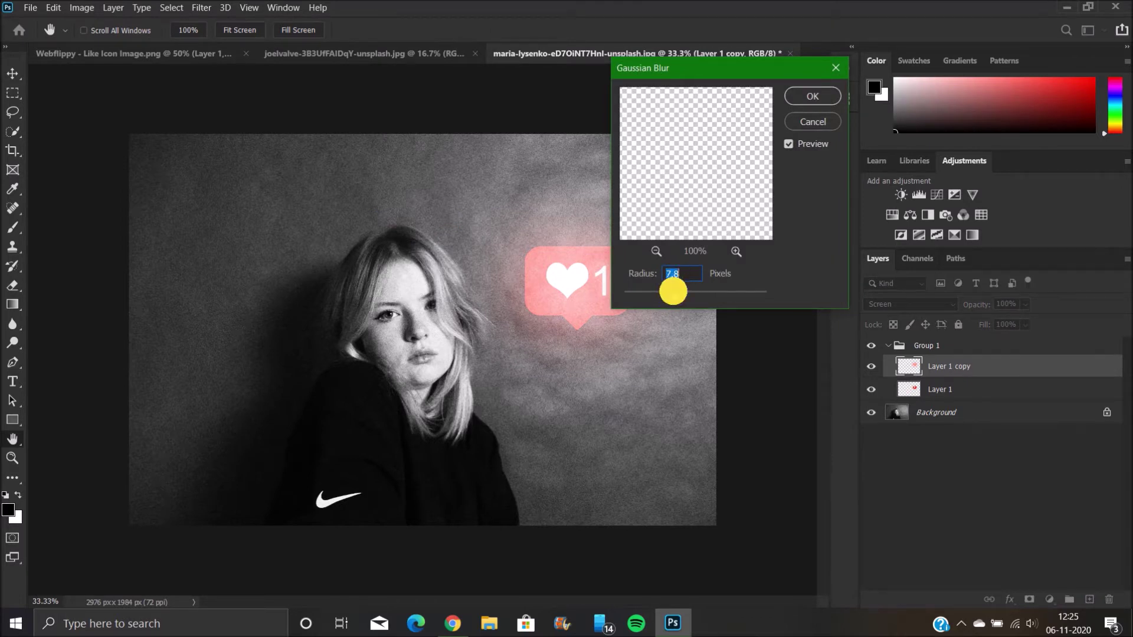
{"action": "left_click", "coordinate": [813, 100]}
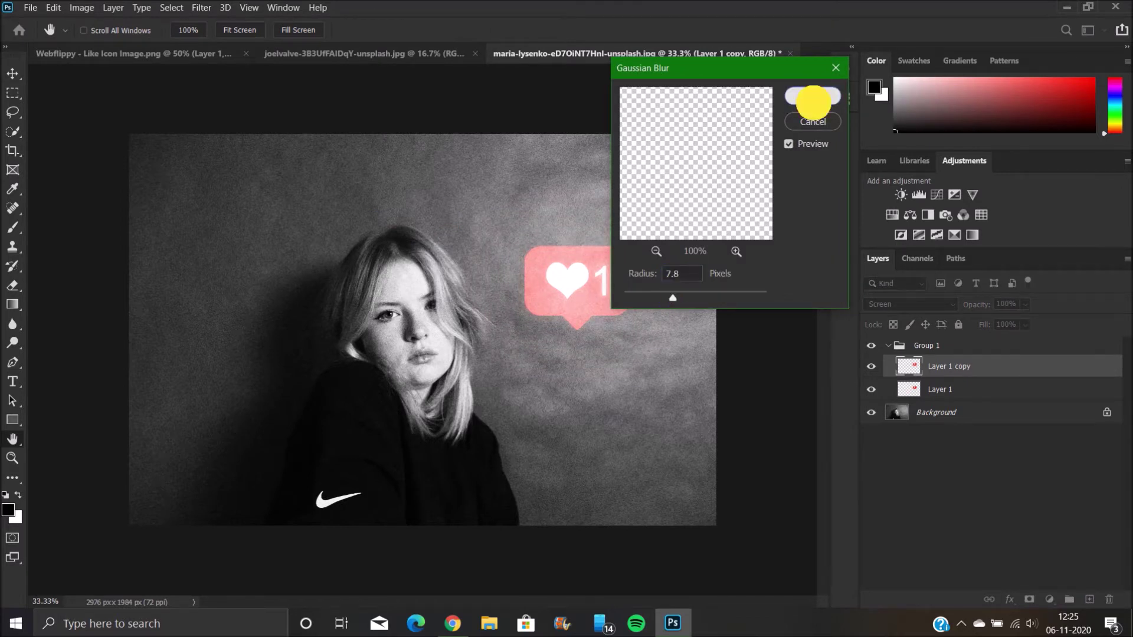
Duplicate the blurred Layer 1 copy and apply a Gaussian Blur with a 150-pixel radius to the new layer.
{"action": "key", "text": "ctrl+j"}
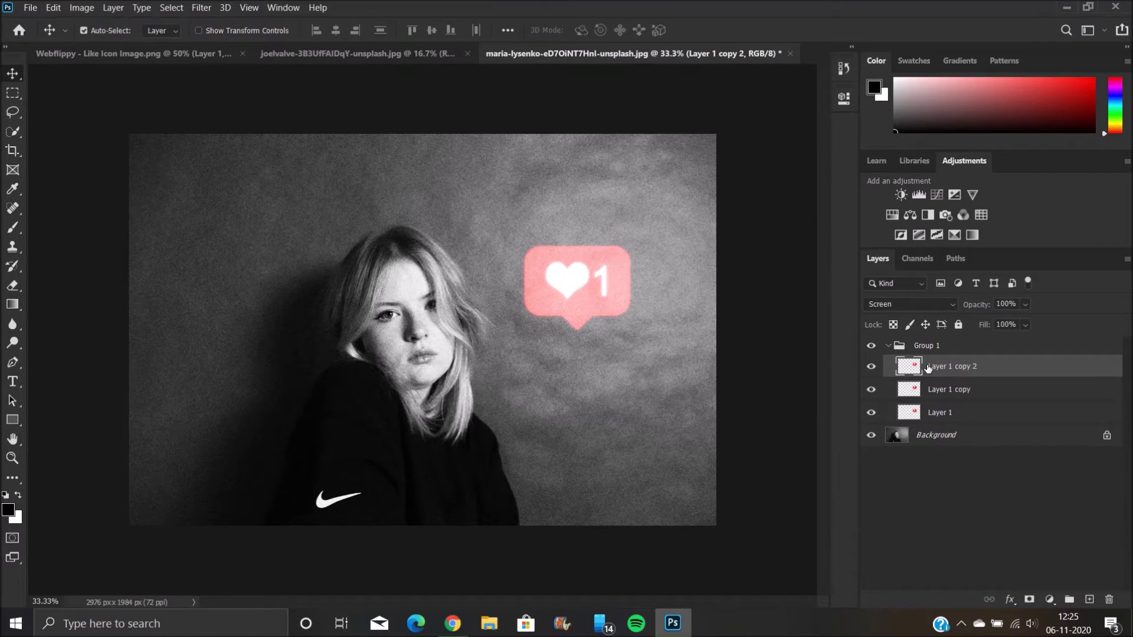
{"action": "left_click", "coordinate": [210, 9]}
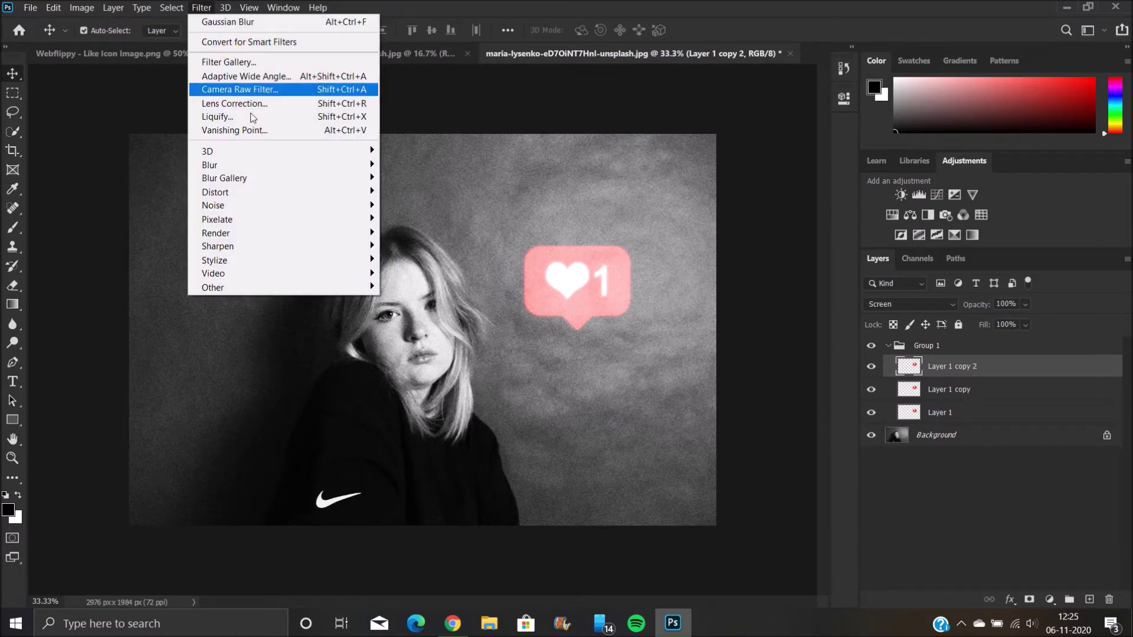
{"action": "mouse_move", "coordinate": [254, 169]}
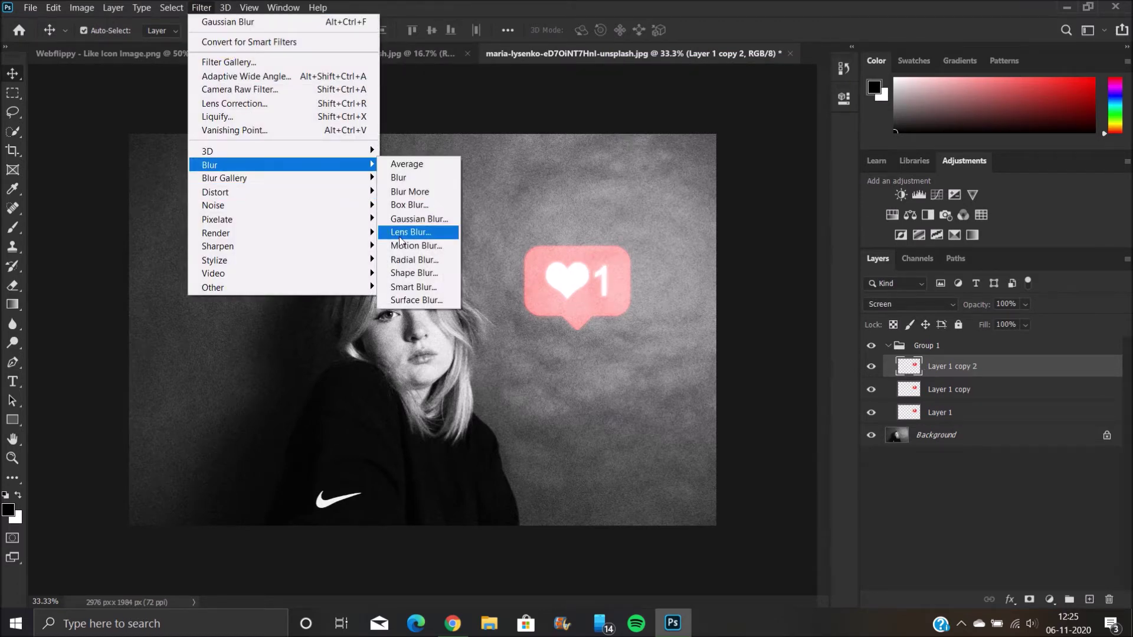
{"action": "left_click", "coordinate": [405, 219]}
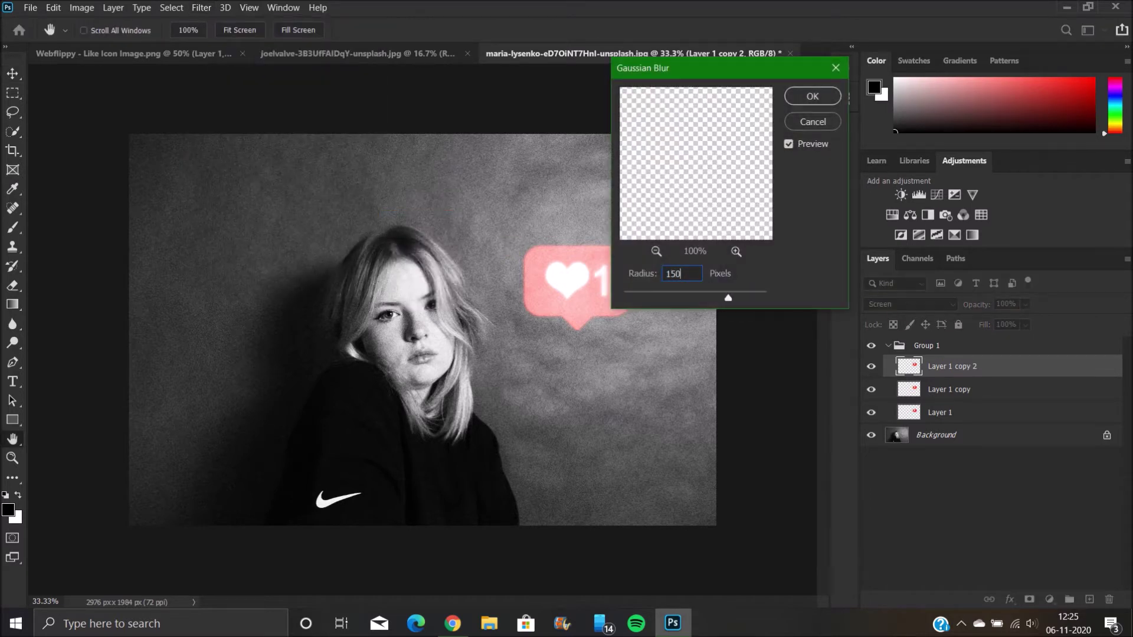
{"action": "left_click", "coordinate": [805, 102]}
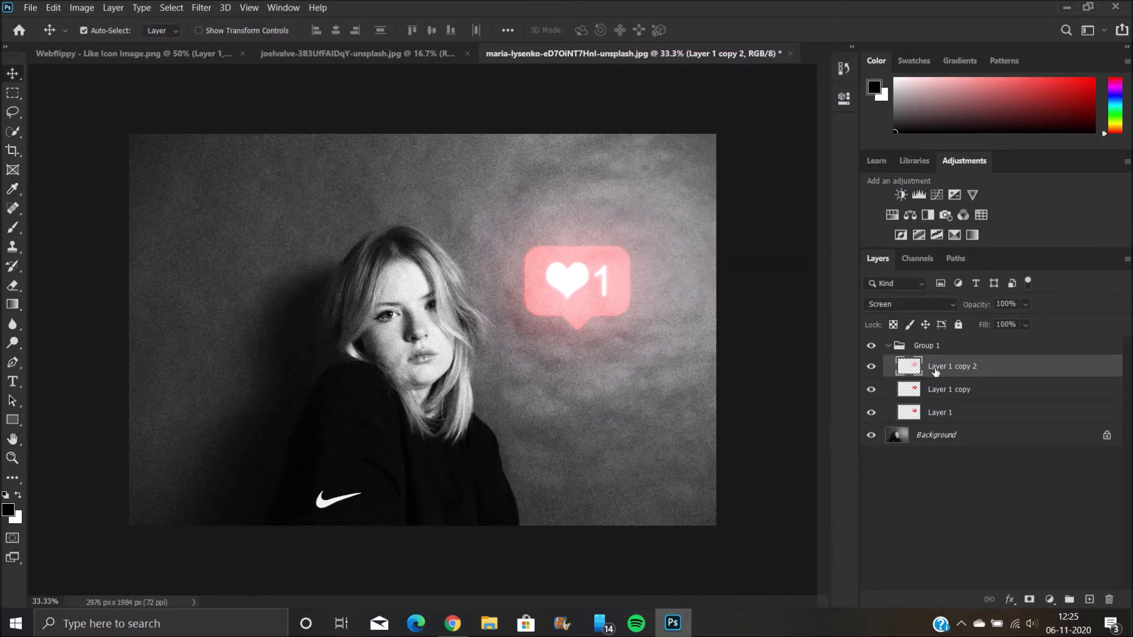
Duplicate Layer 1 copy 2 to strengthen the glow around the like icon, keeping the Screen blend mode.
{"action": "key", "text": "ctrl+j"}
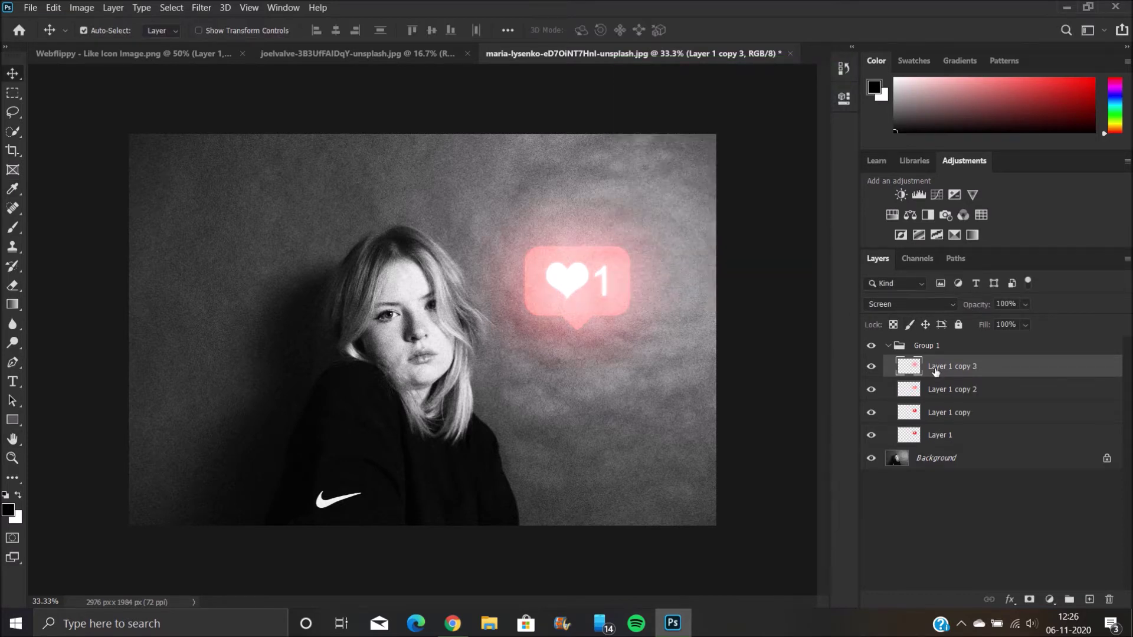
{"action": "left_click", "coordinate": [912, 303]}
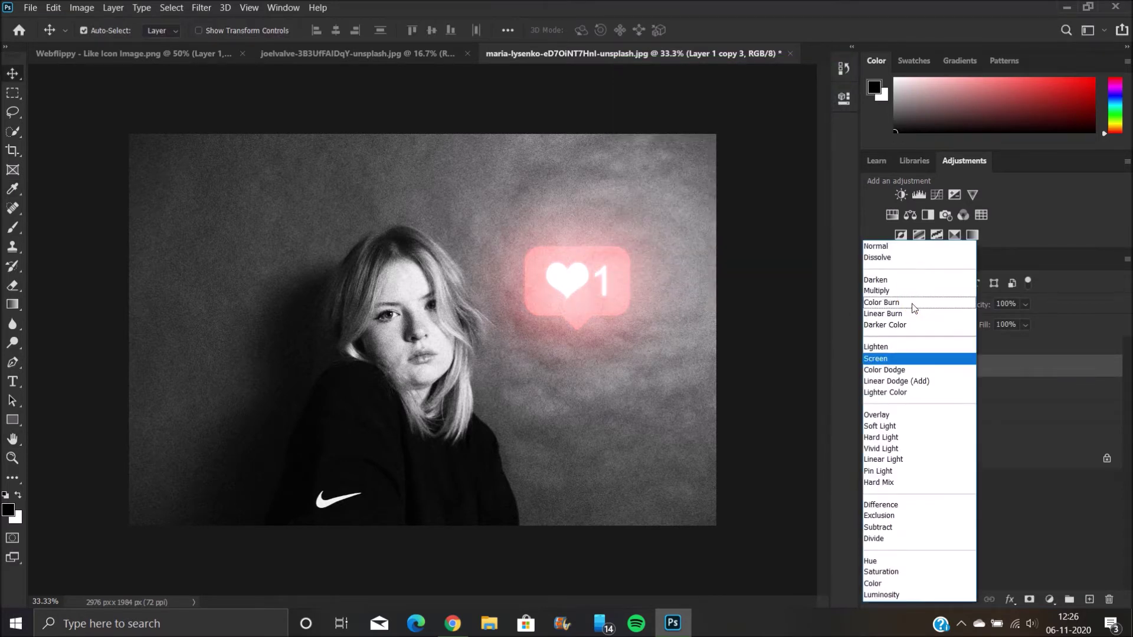
{"action": "left_click", "coordinate": [1066, 264]}
Set the blend mode of the original Layer 1 like icon to Normal.
{"action": "left_click", "coordinate": [985, 435]}
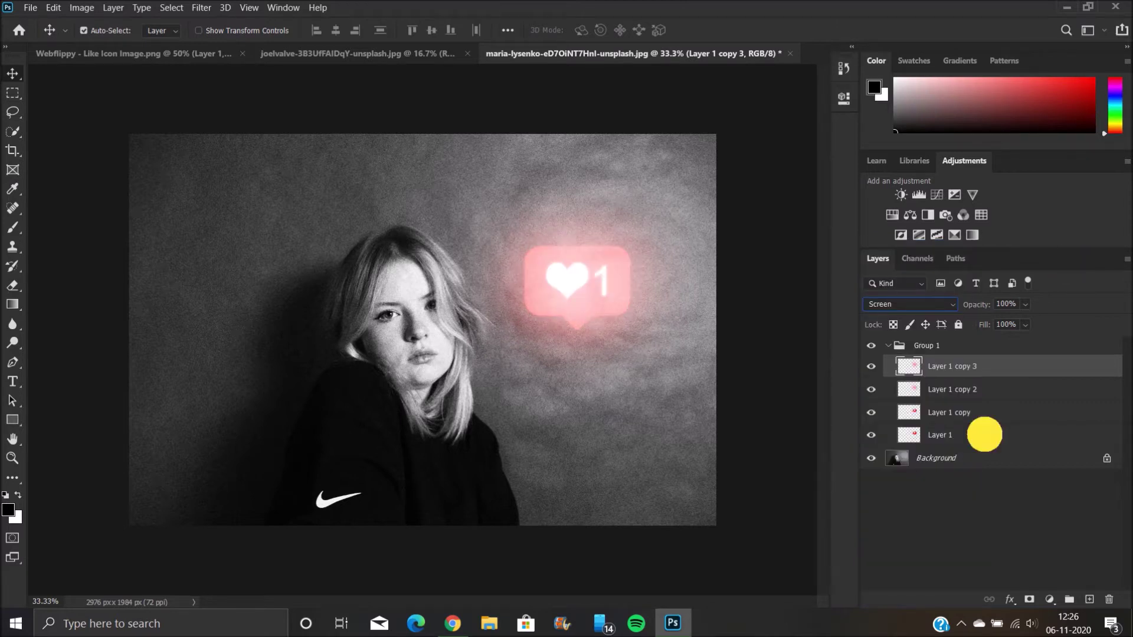
{"action": "left_click", "coordinate": [927, 308]}
{"action": "left_click", "coordinate": [917, 245]}
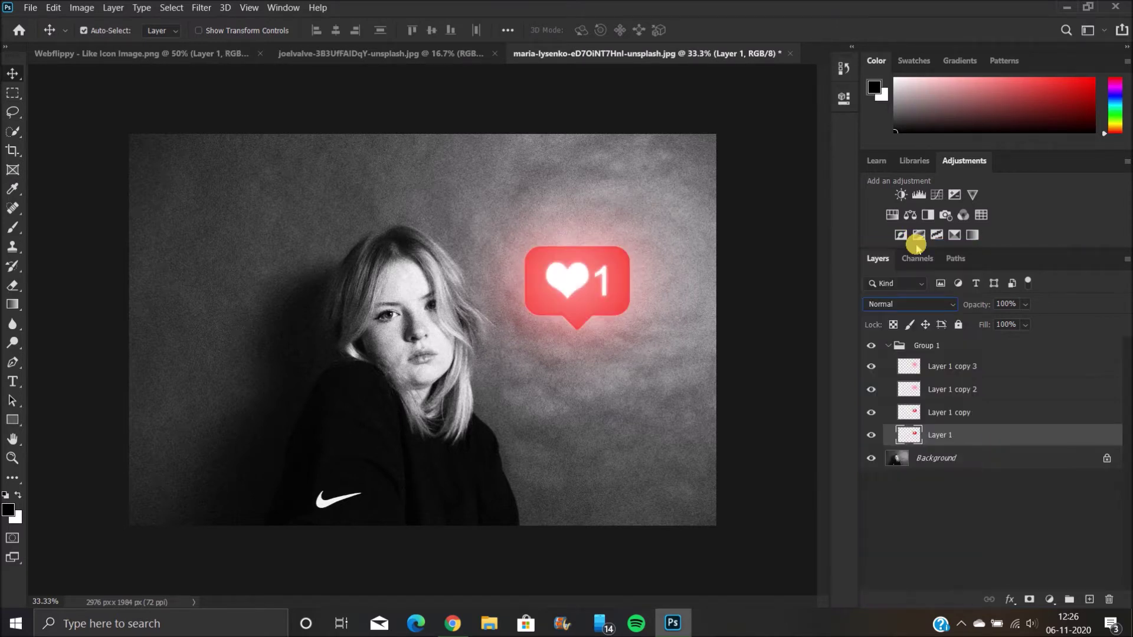
Duplicate Layer 1 copy 3 as Layer 1 copy 4 and collapse Group 1.
{"action": "left_click", "coordinate": [969, 367]}
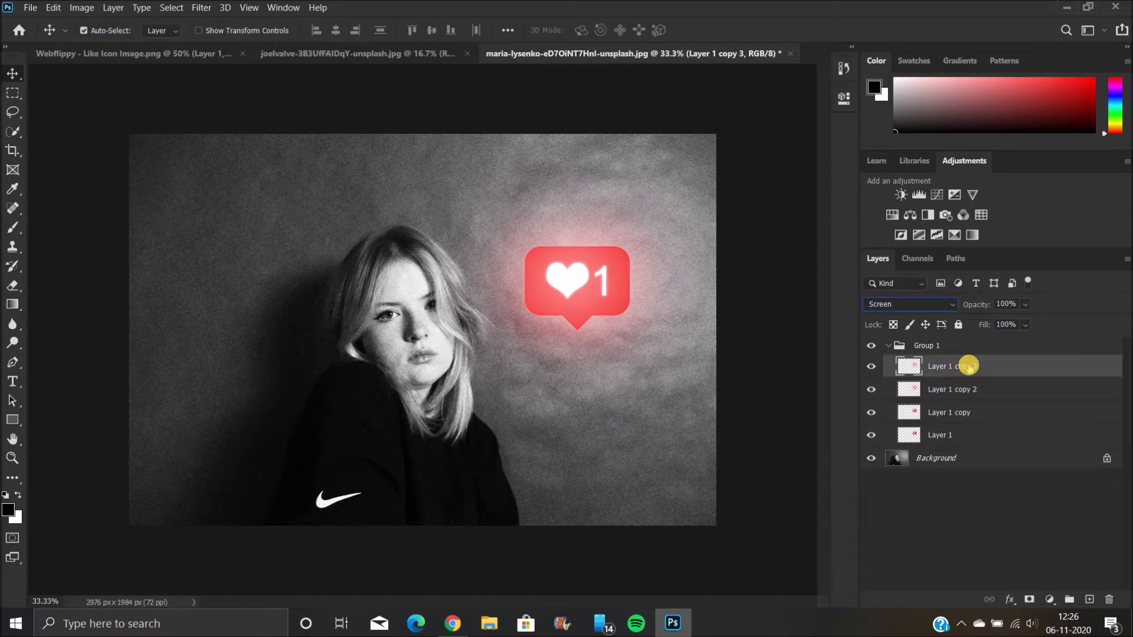
{"action": "right_click", "coordinate": [969, 366]}
{"action": "left_click", "coordinate": [830, 67]}
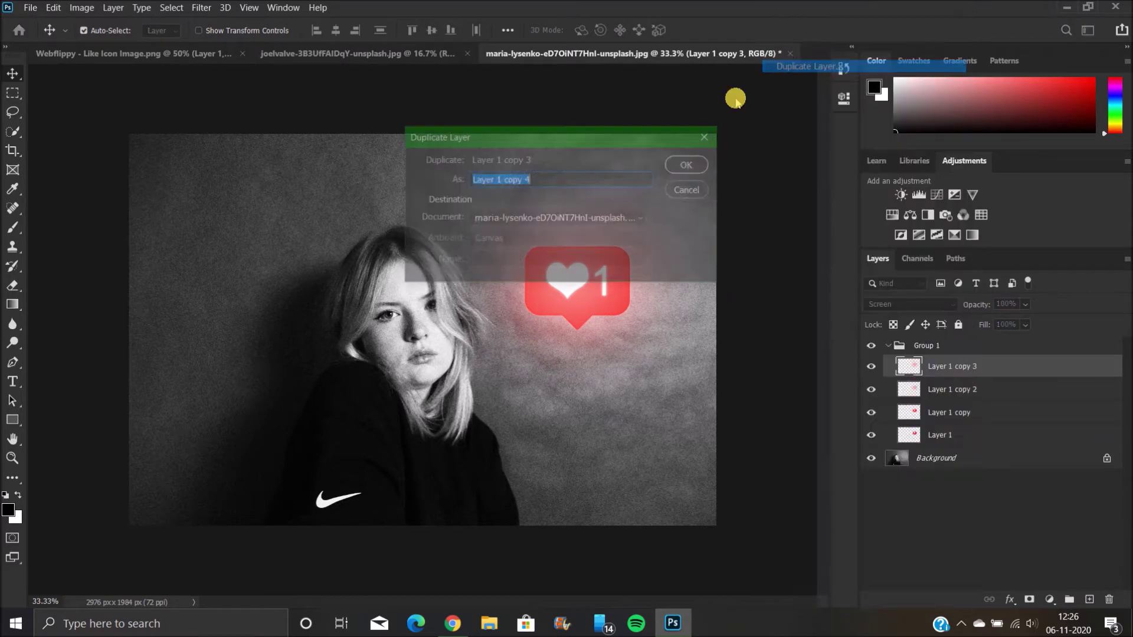
{"action": "left_click", "coordinate": [698, 164]}
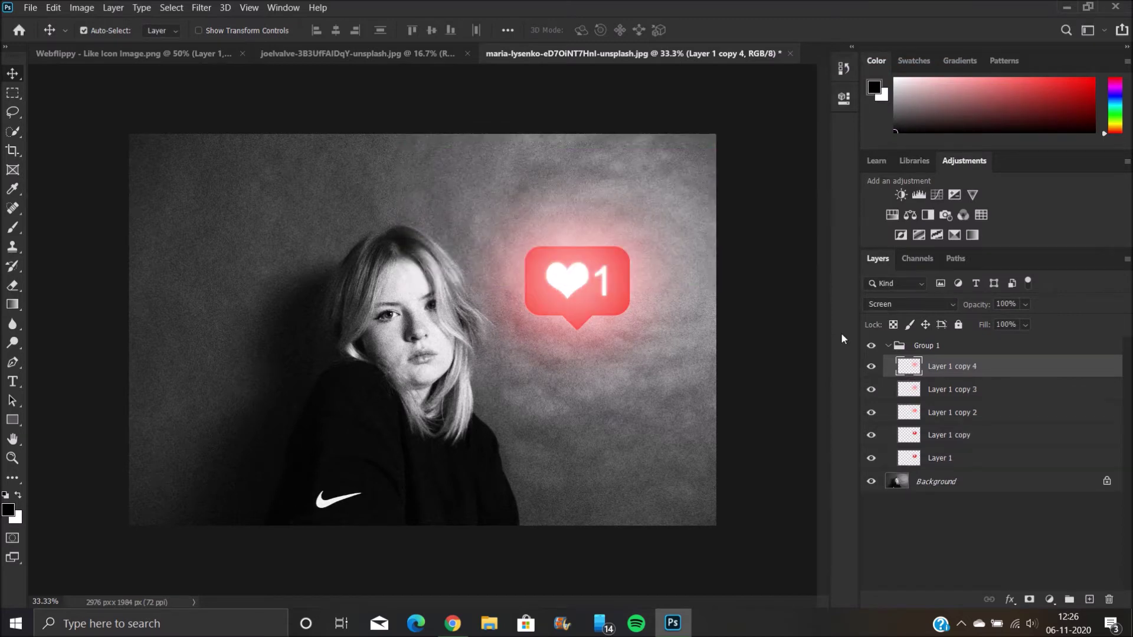
{"action": "left_click", "coordinate": [886, 347]}
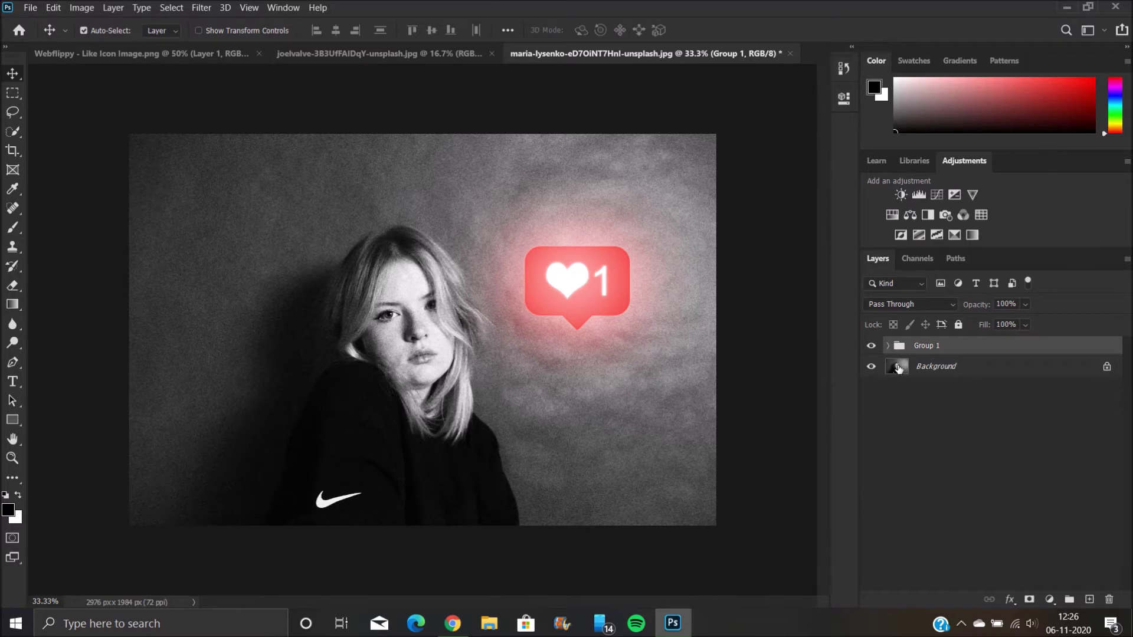
Darken the Background layer with a Brightness/Contrast adjustment, using brightness -54 and contrast 22.
{"action": "left_click", "coordinate": [898, 367]}
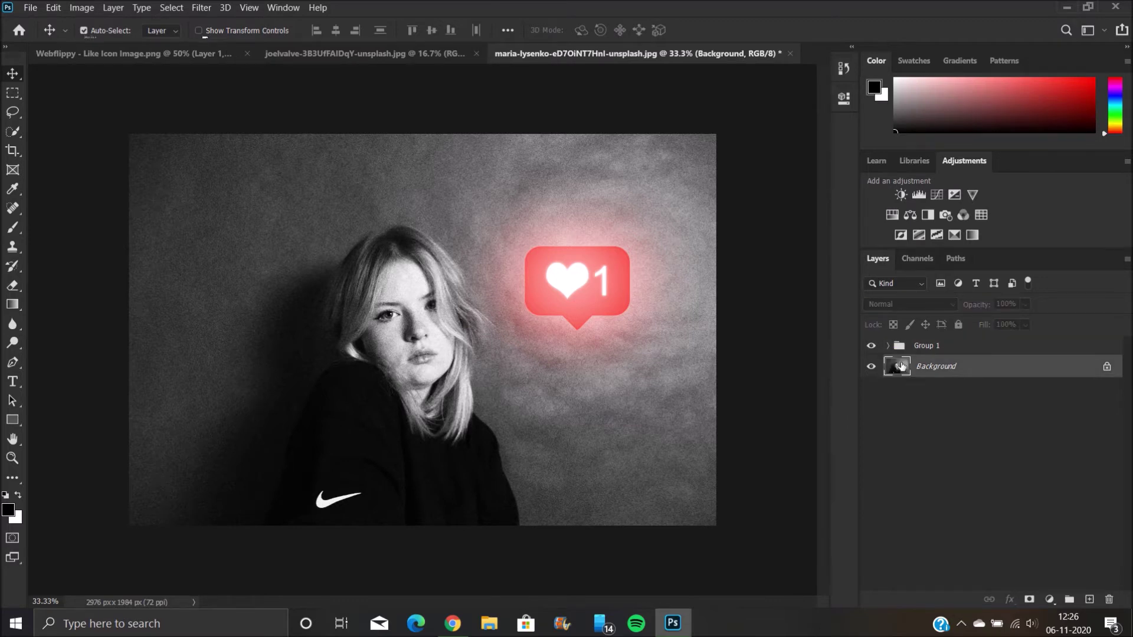
{"action": "key", "text": "b"}
{"action": "left_click", "coordinate": [82, 8]}
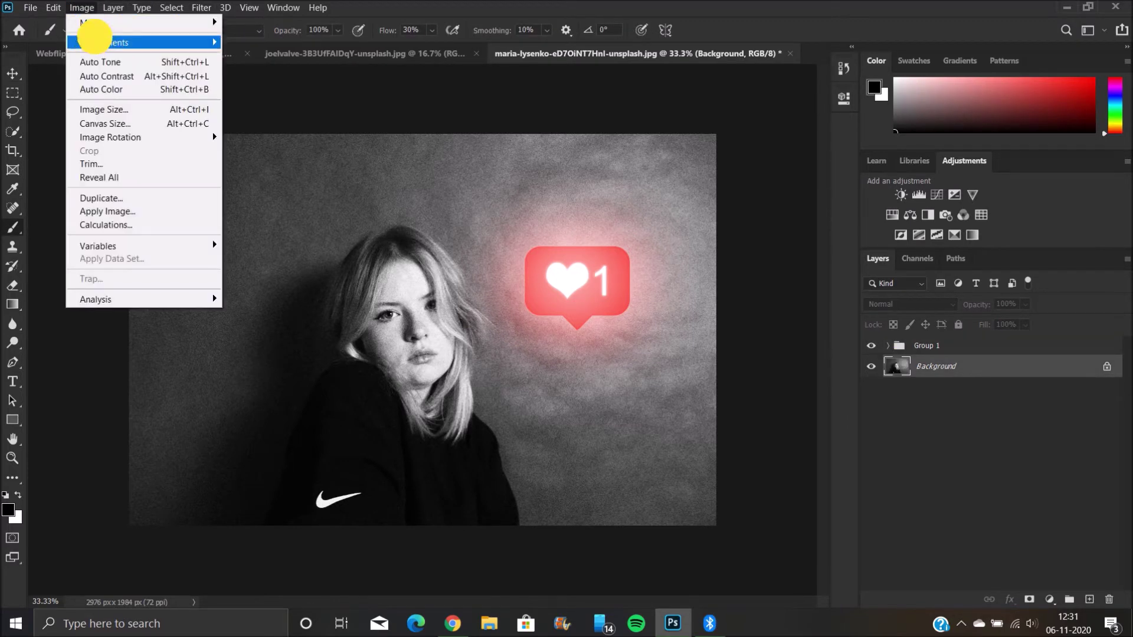
{"action": "mouse_move", "coordinate": [98, 44]}
{"action": "left_click", "coordinate": [268, 42]}
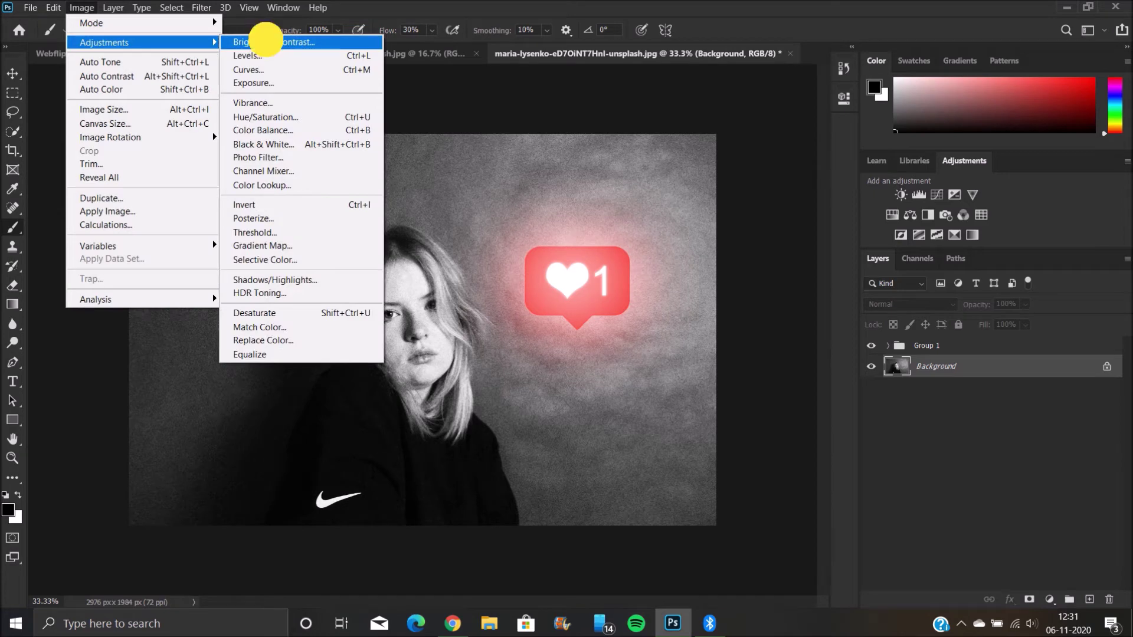
{"action": "left_click_drag", "start_coordinate": [529, 187], "coordinate": [499, 186]}
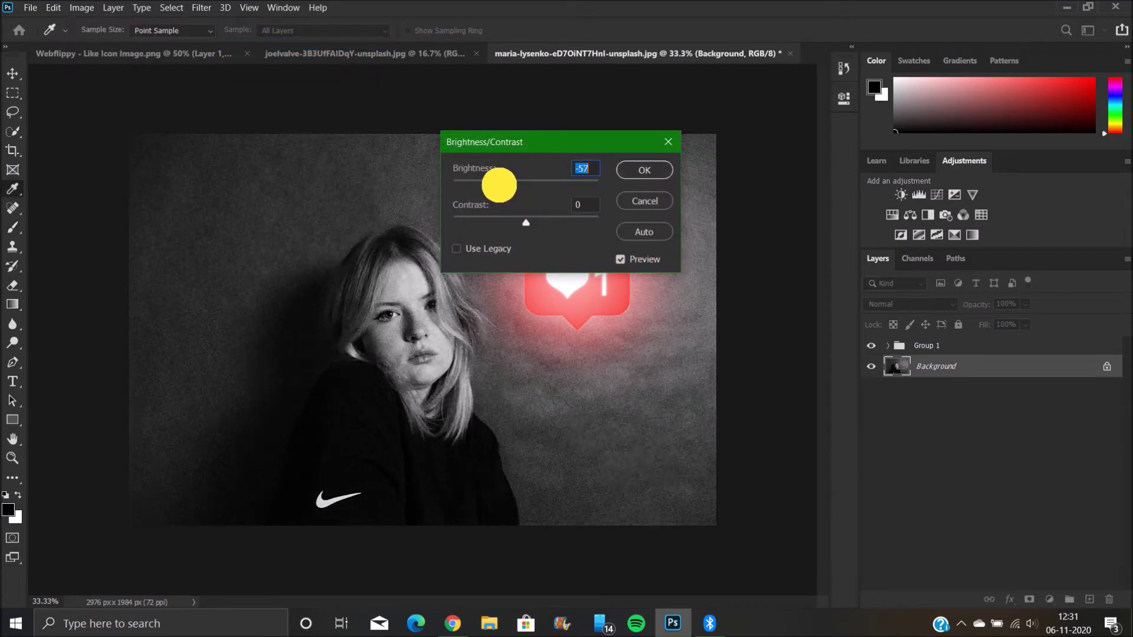
{"action": "left_click_drag", "start_coordinate": [525, 222], "coordinate": [549, 228]}
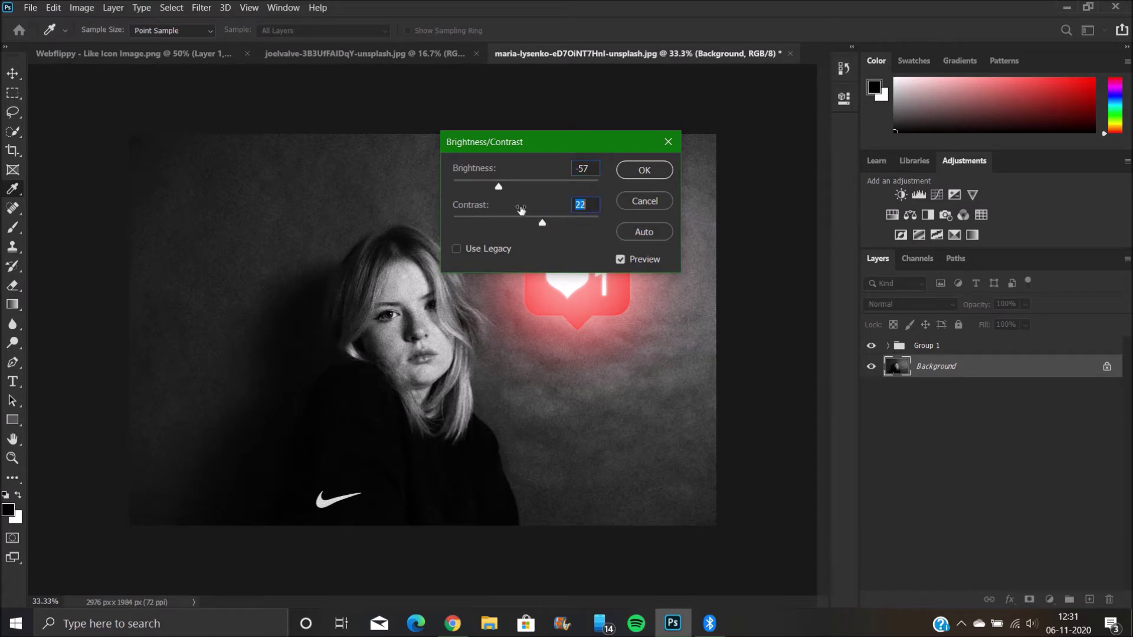
{"action": "left_click_drag", "start_coordinate": [499, 185], "coordinate": [492, 183]}
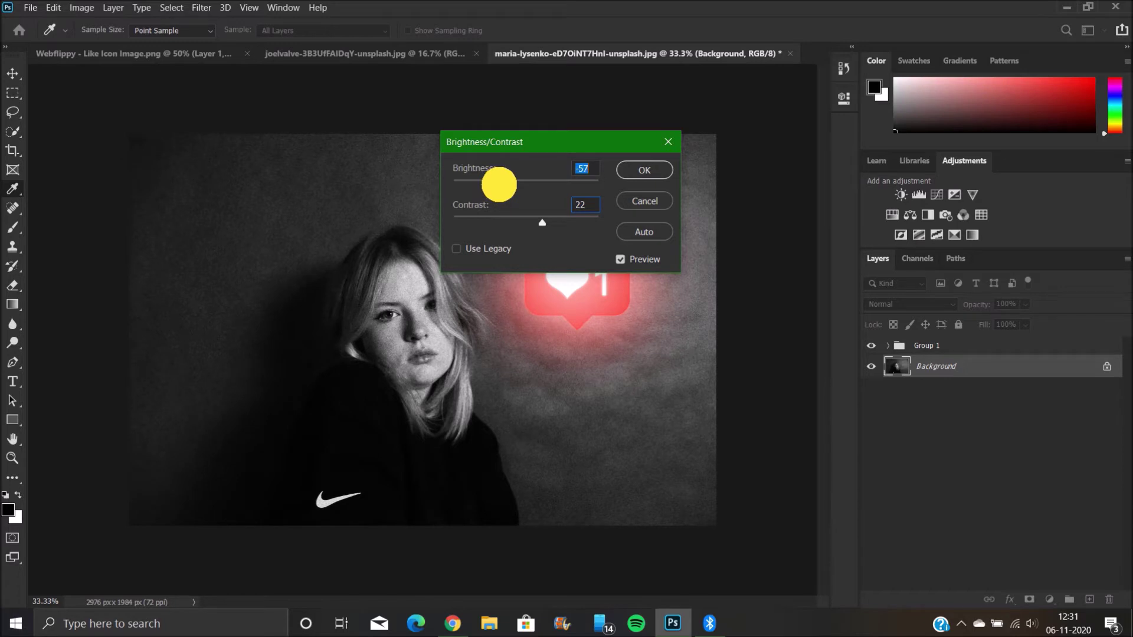
{"action": "left_click", "coordinate": [664, 171]}
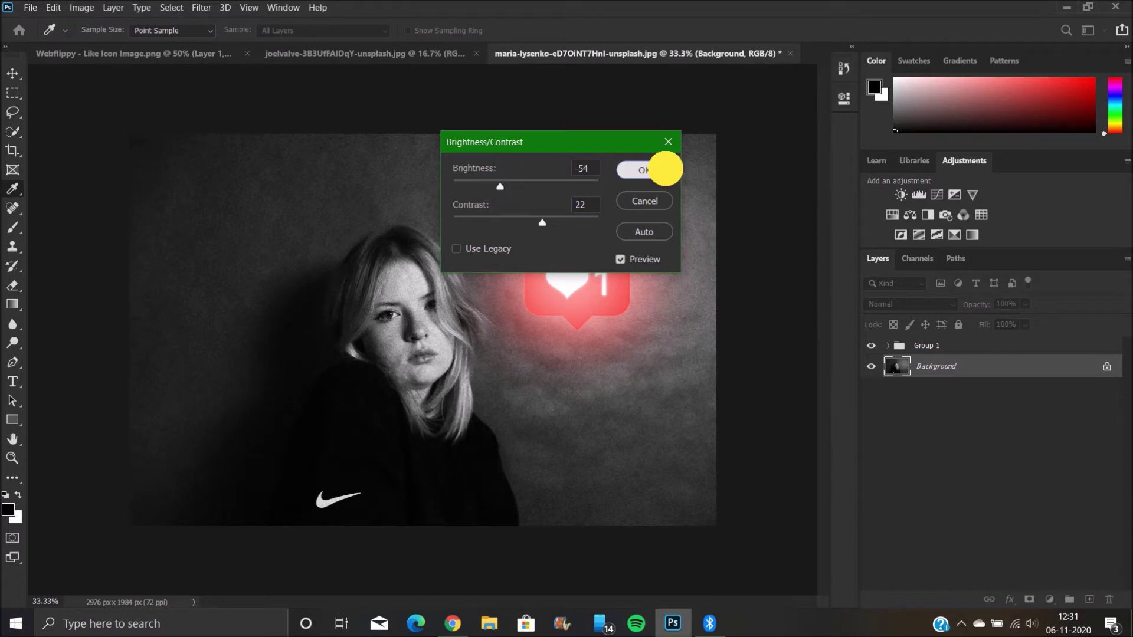
Add a Hue/Saturation adjustment layer above the Background with Colorize on, hue 0 and saturation 44.
{"action": "key", "text": "b"}
{"action": "left_click", "coordinate": [1050, 599]}
{"action": "left_click", "coordinate": [1070, 460]}
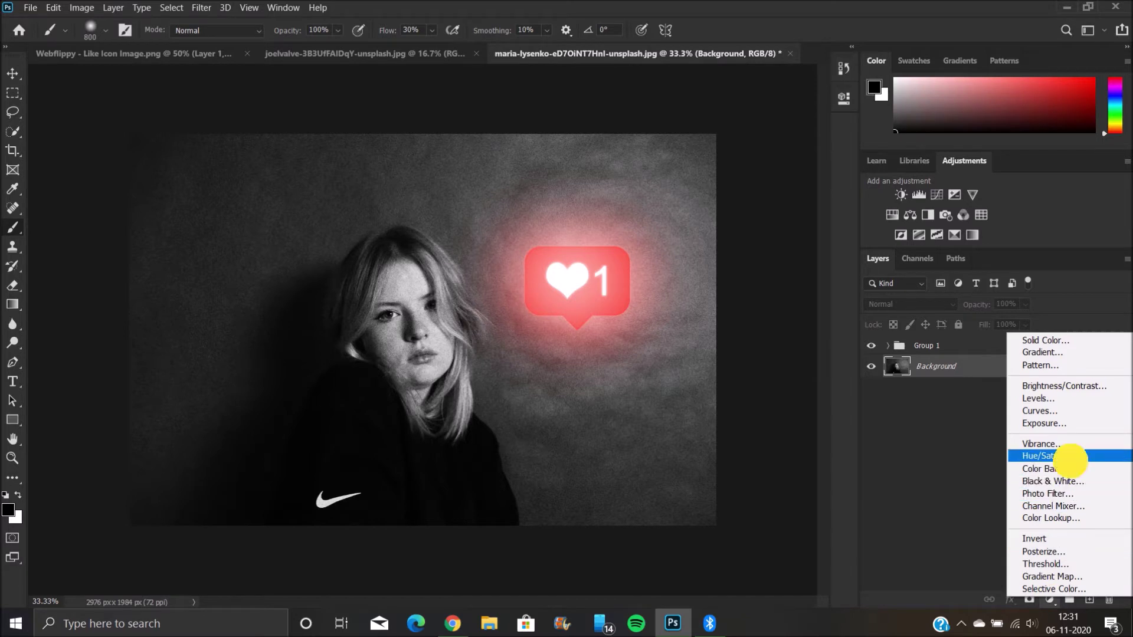
{"action": "left_click", "coordinate": [704, 276]}
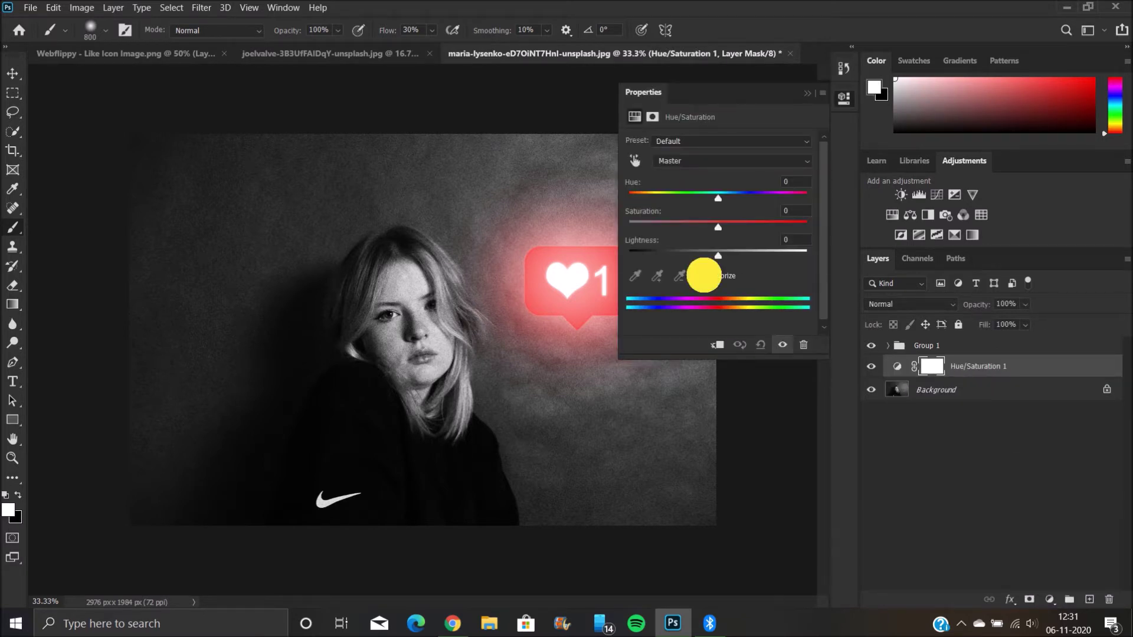
{"action": "left_click_drag", "start_coordinate": [672, 228], "coordinate": [708, 227]}
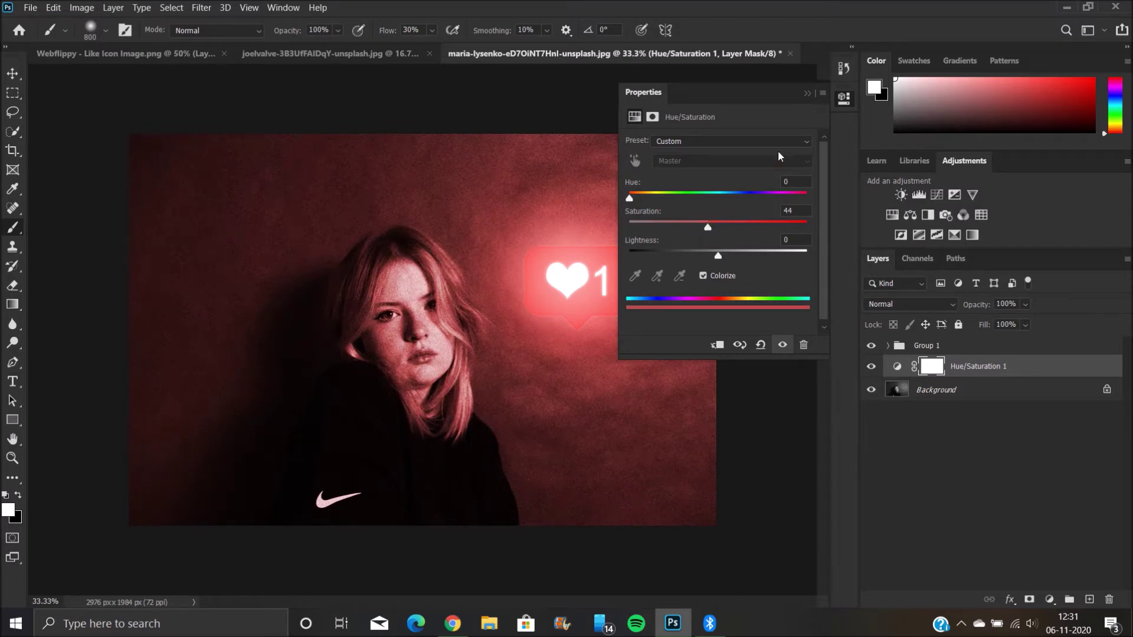
{"action": "left_click", "coordinate": [807, 92]}
Set the Hue/Saturation layer's Blend If underlying-layer black point to a split of 28 / 112.
{"action": "double_click", "coordinate": [1024, 366]}
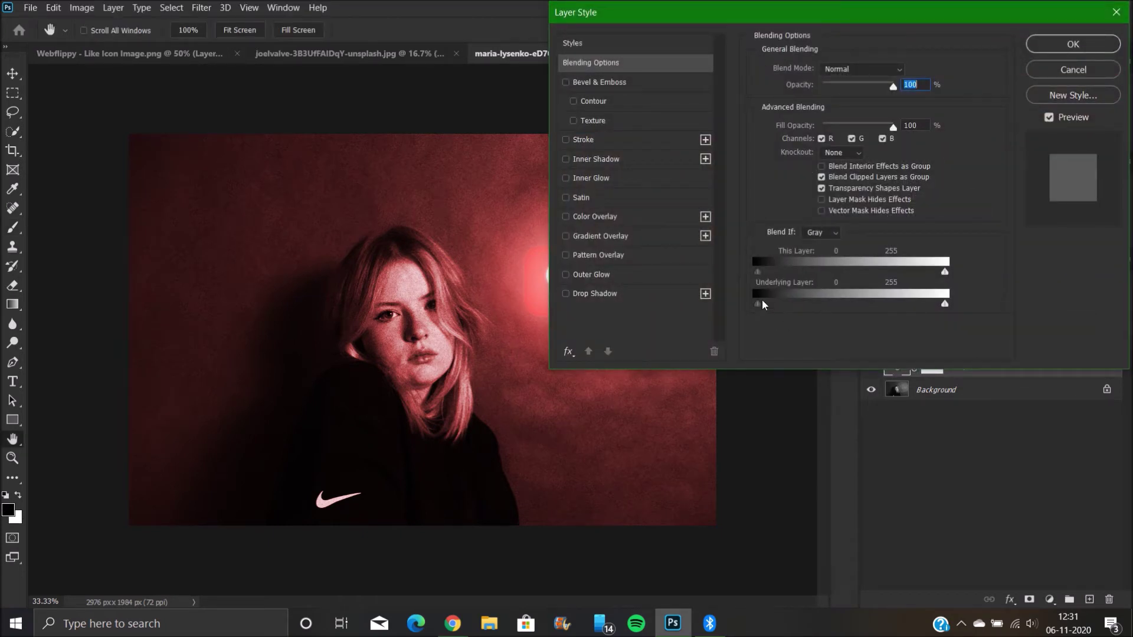
{"action": "mouse_move", "coordinate": [759, 305]}
{"action": "left_mouse_down"}
{"action": "mouse_move", "coordinate": [841, 303]}
{"action": "mouse_move", "coordinate": [777, 305]}
{"action": "left_mouse_up"}
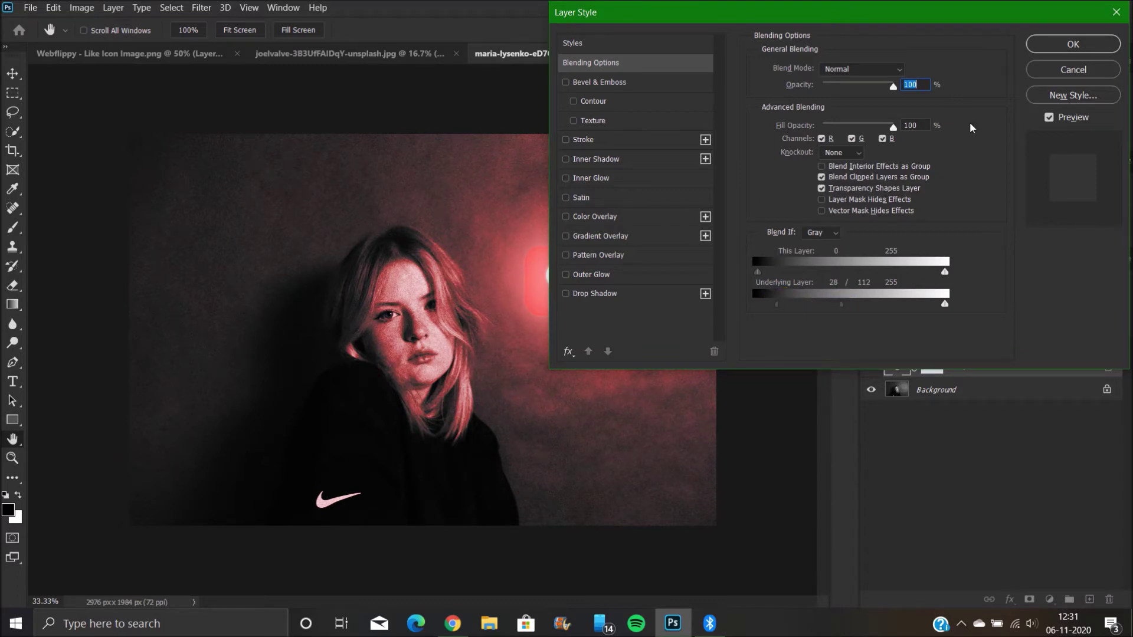
{"action": "left_click", "coordinate": [1040, 49]}
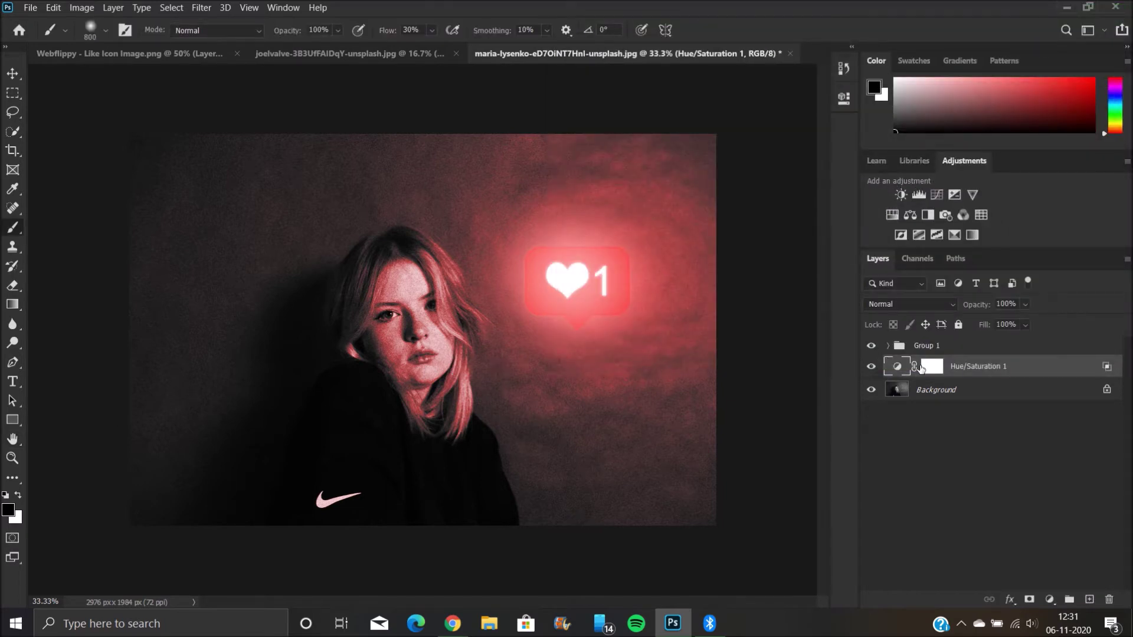
Paint black on the Hue/Saturation layer mask with the 800-pixel soft brush to reduce the red tint on the wall behind the woman.
{"action": "left_click", "coordinate": [930, 369]}
{"action": "key", "text": "x"}
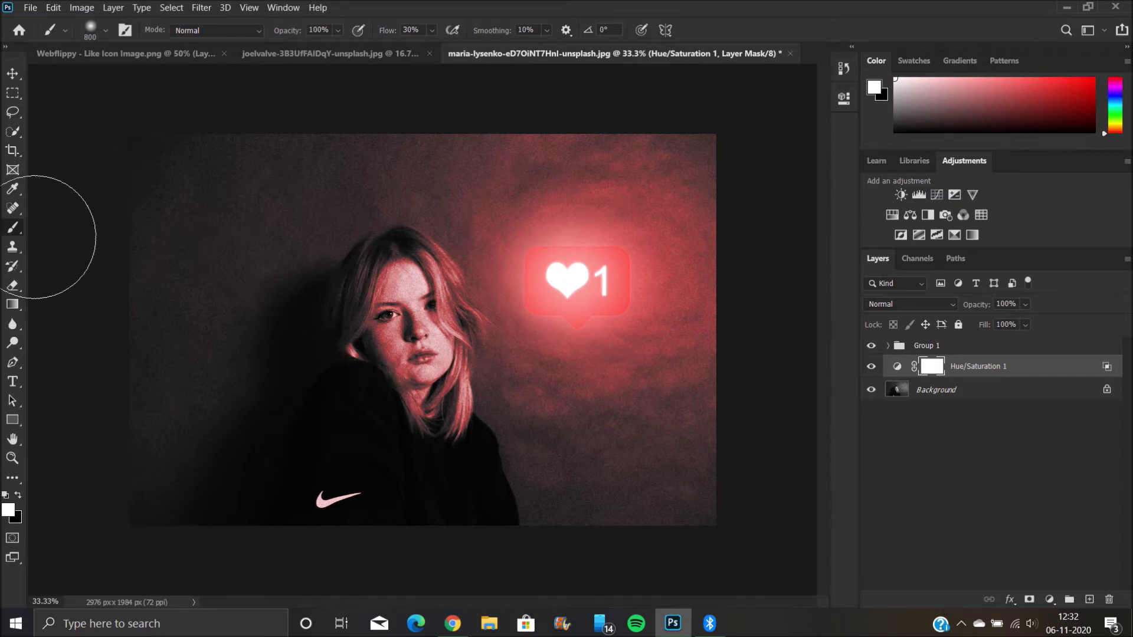
{"action": "left_click", "coordinate": [13, 492]}
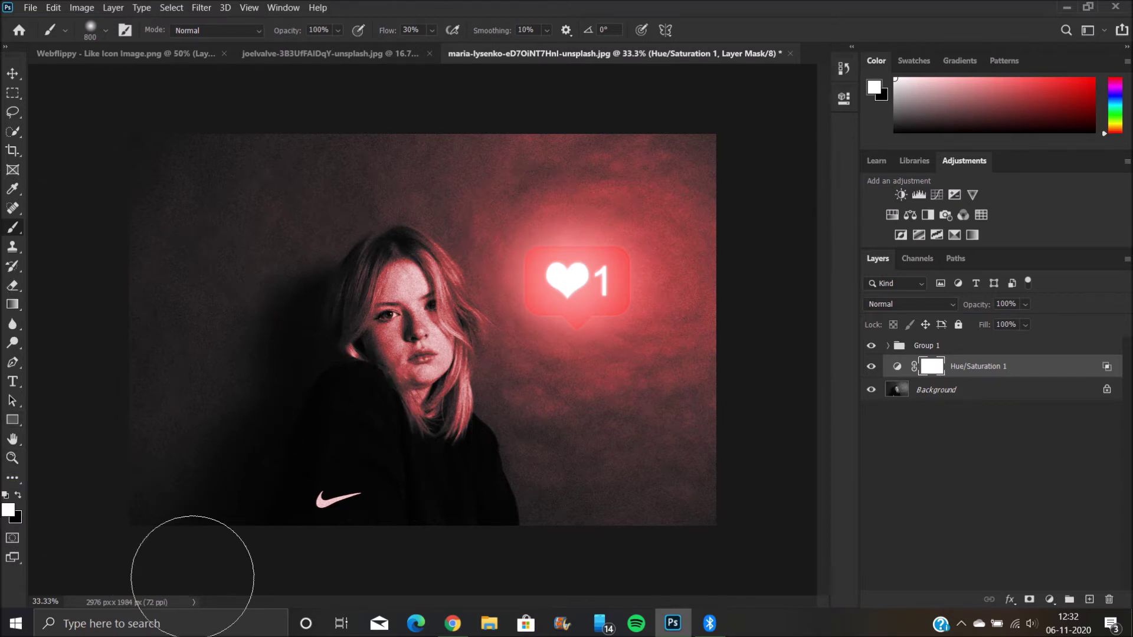
{"action": "left_click", "coordinate": [17, 495]}
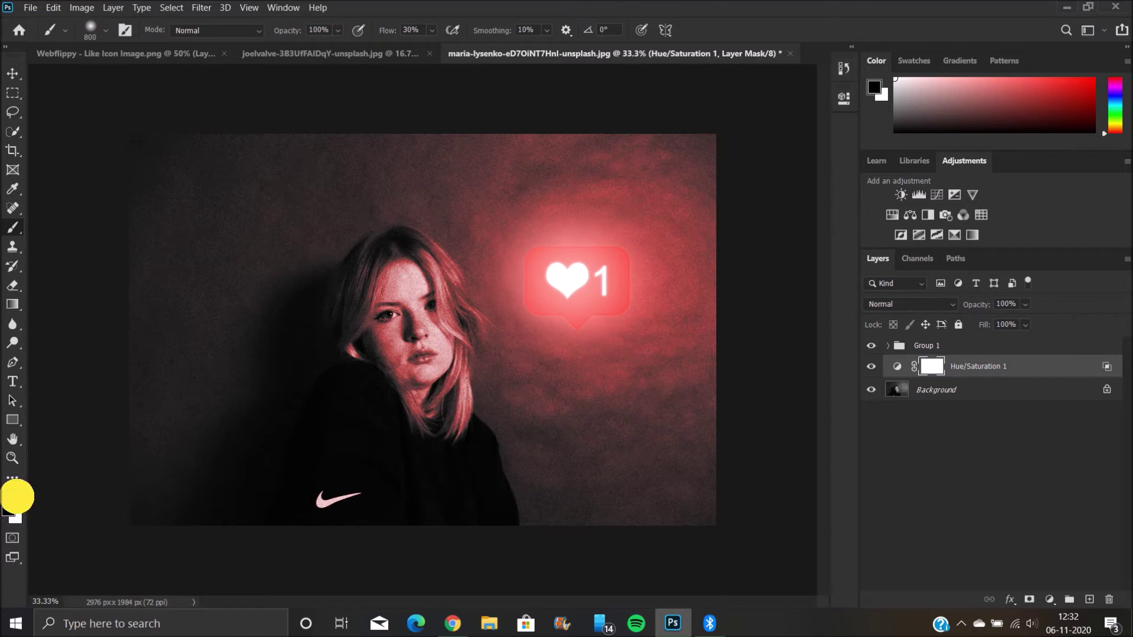
{"action": "mouse_move", "coordinate": [286, 209]}
{"action": "left_mouse_down"}
{"action": "mouse_move", "coordinate": [344, 157]}
{"action": "mouse_move", "coordinate": [238, 197]}
{"action": "mouse_move", "coordinate": [144, 301]}
{"action": "mouse_move", "coordinate": [209, 432]}
{"action": "left_mouse_up"}
{"action": "left_click", "coordinate": [766, 481]}
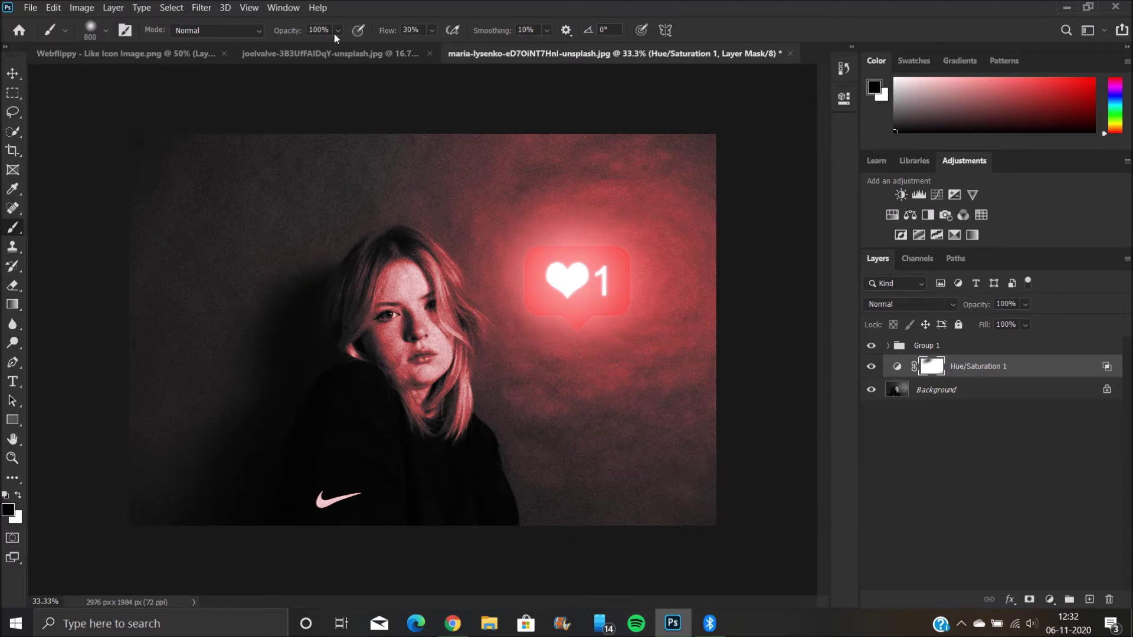
Paint black at 33% brush opacity on the Hue/Saturation mask over the wall around the like icon.
{"action": "left_click_drag", "start_coordinate": [287, 30], "coordinate": [229, 27]}
{"action": "mouse_move", "coordinate": [625, 251]}
{"action": "left_mouse_down"}
{"action": "mouse_move", "coordinate": [658, 264]}
{"action": "mouse_move", "coordinate": [642, 341]}
{"action": "mouse_move", "coordinate": [537, 326]}
{"action": "mouse_move", "coordinate": [523, 293]}
{"action": "mouse_move", "coordinate": [623, 216]}
{"action": "mouse_move", "coordinate": [562, 257]}
{"action": "mouse_move", "coordinate": [655, 248]}
{"action": "mouse_move", "coordinate": [668, 292]}
{"action": "mouse_move", "coordinate": [664, 363]}
{"action": "mouse_move", "coordinate": [558, 364]}
{"action": "mouse_move", "coordinate": [521, 299]}
{"action": "mouse_move", "coordinate": [610, 237]}
{"action": "mouse_move", "coordinate": [619, 348]}
{"action": "left_mouse_up"}
{"action": "mouse_move", "coordinate": [561, 174]}
{"action": "left_mouse_down"}
{"action": "mouse_move", "coordinate": [590, 164]}
{"action": "mouse_move", "coordinate": [746, 277]}
{"action": "mouse_move", "coordinate": [713, 399]}
{"action": "left_mouse_up"}
{"action": "mouse_move", "coordinate": [661, 243]}
{"action": "left_mouse_down"}
{"action": "mouse_move", "coordinate": [546, 356]}
{"action": "mouse_move", "coordinate": [655, 237]}
{"action": "left_mouse_up"}
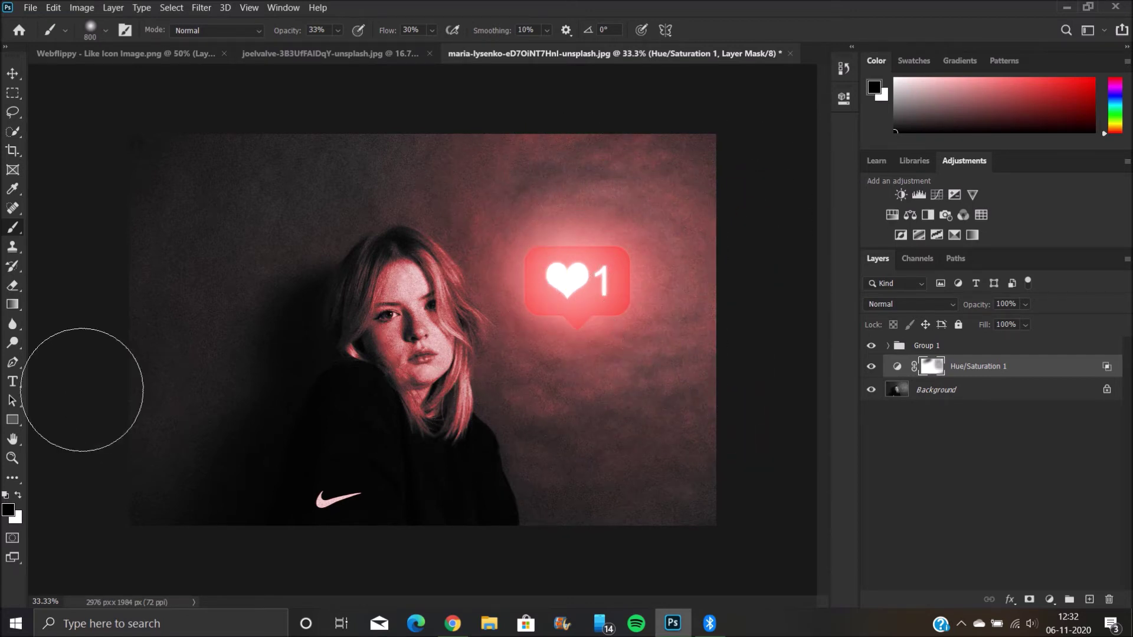
Paint white at 100% opacity and flow on the Hue/Saturation mask over the woman, the wall above her and the wall's upper-left area.
{"action": "left_click", "coordinate": [18, 495]}
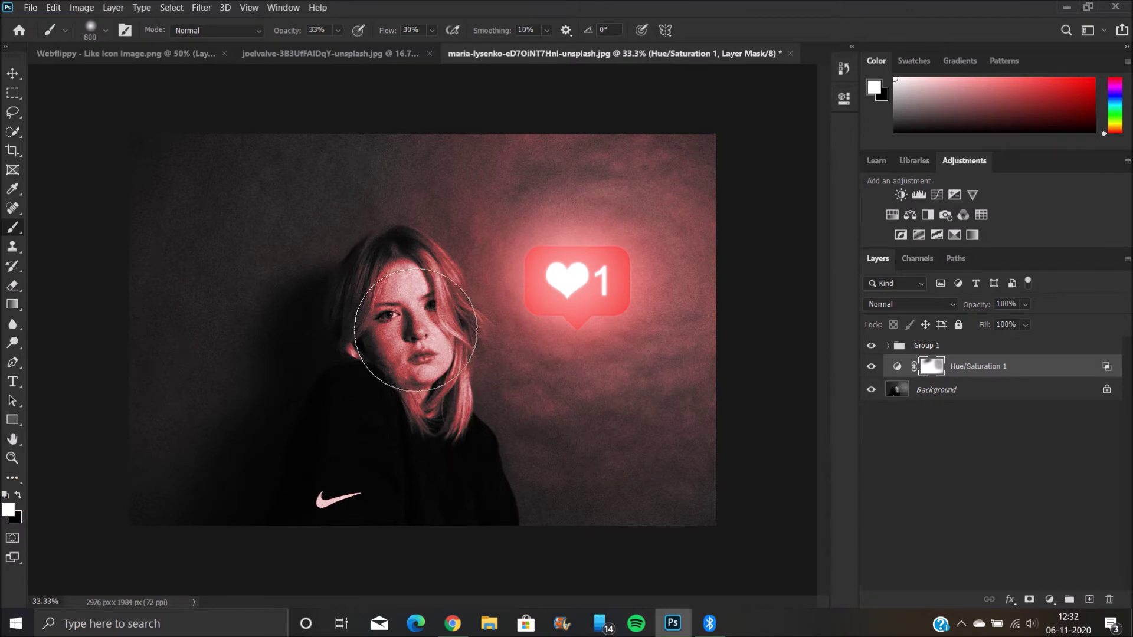
{"action": "left_click_drag", "start_coordinate": [278, 33], "coordinate": [476, 23]}
{"action": "mouse_move", "coordinate": [420, 354]}
{"action": "left_mouse_down"}
{"action": "mouse_move", "coordinate": [438, 484]}
{"action": "mouse_move", "coordinate": [369, 502]}
{"action": "mouse_move", "coordinate": [378, 439]}
{"action": "mouse_move", "coordinate": [378, 481]}
{"action": "left_mouse_up"}
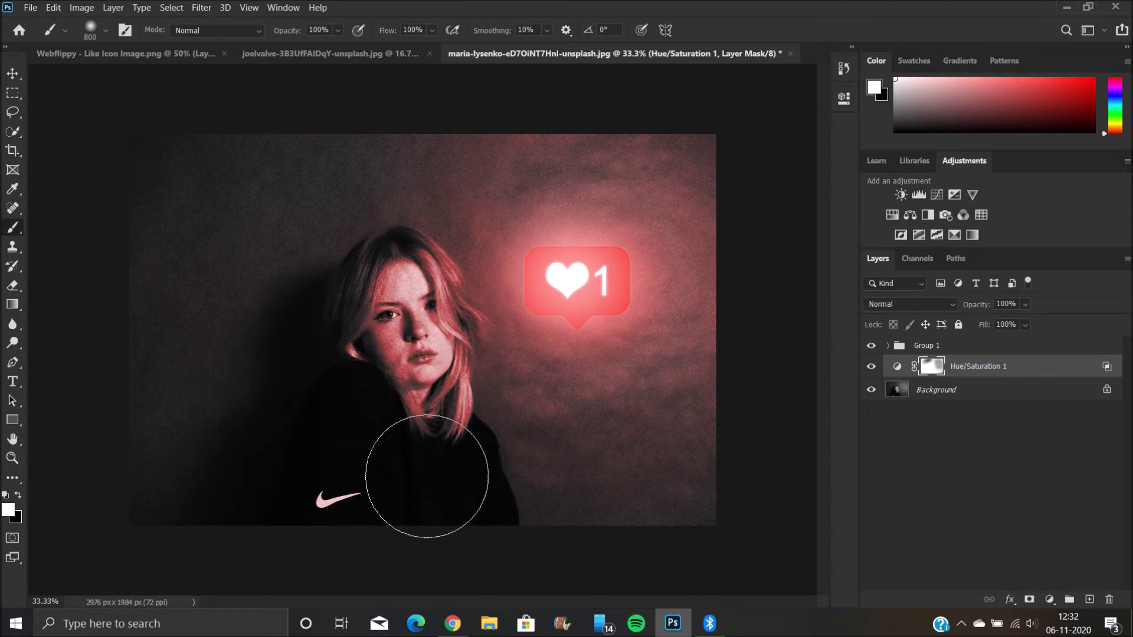
{"action": "left_click_drag", "start_coordinate": [396, 297], "coordinate": [418, 326]}
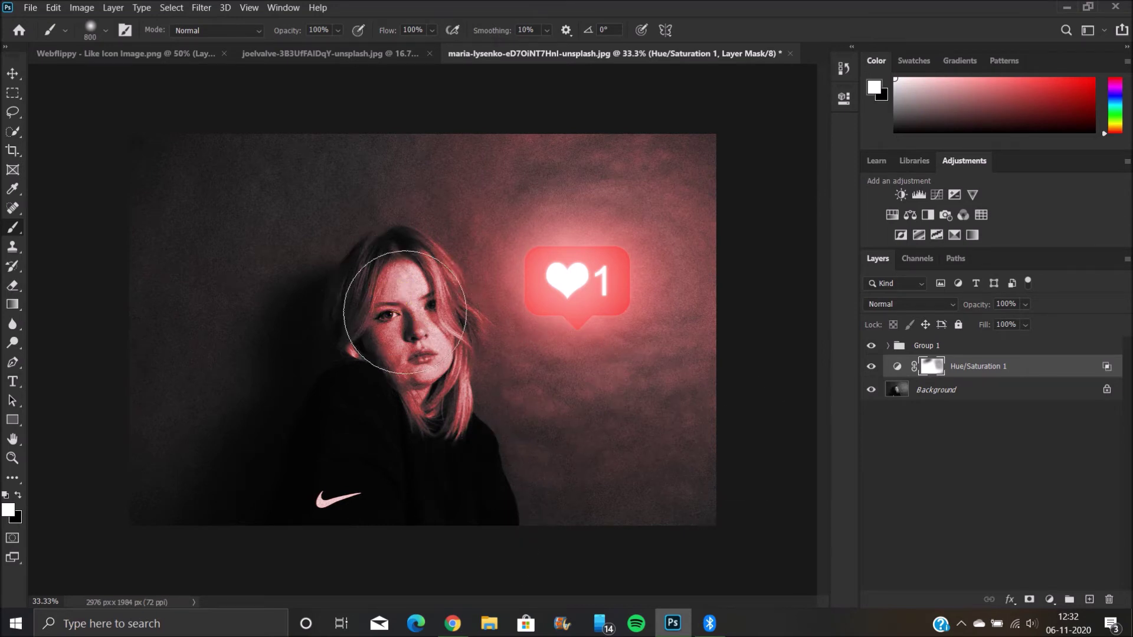
{"action": "left_click_drag", "start_coordinate": [363, 177], "coordinate": [428, 178]}
{"action": "mouse_move", "coordinate": [567, 487]}
{"action": "left_mouse_down"}
{"action": "mouse_move", "coordinate": [674, 499]}
{"action": "mouse_move", "coordinate": [711, 485]}
{"action": "mouse_move", "coordinate": [585, 508]}
{"action": "mouse_move", "coordinate": [504, 506]}
{"action": "left_mouse_up"}
{"action": "mouse_move", "coordinate": [366, 165]}
{"action": "left_mouse_down"}
{"action": "mouse_move", "coordinate": [426, 180]}
{"action": "mouse_move", "coordinate": [236, 139]}
{"action": "mouse_move", "coordinate": [134, 94]}
{"action": "mouse_move", "coordinate": [141, 100]}
{"action": "left_mouse_up"}
Paint white at 81% brush opacity on the mask over the wall left of the woman and along the photo's right edge.
{"action": "left_click_drag", "start_coordinate": [278, 30], "coordinate": [271, 31]}
{"action": "mouse_move", "coordinate": [295, 240]}
{"action": "left_mouse_down"}
{"action": "mouse_move", "coordinate": [235, 207]}
{"action": "mouse_move", "coordinate": [217, 218]}
{"action": "left_mouse_up"}
{"action": "mouse_move", "coordinate": [264, 274]}
{"action": "left_mouse_down"}
{"action": "mouse_move", "coordinate": [193, 294]}
{"action": "mouse_move", "coordinate": [124, 383]}
{"action": "left_mouse_up"}
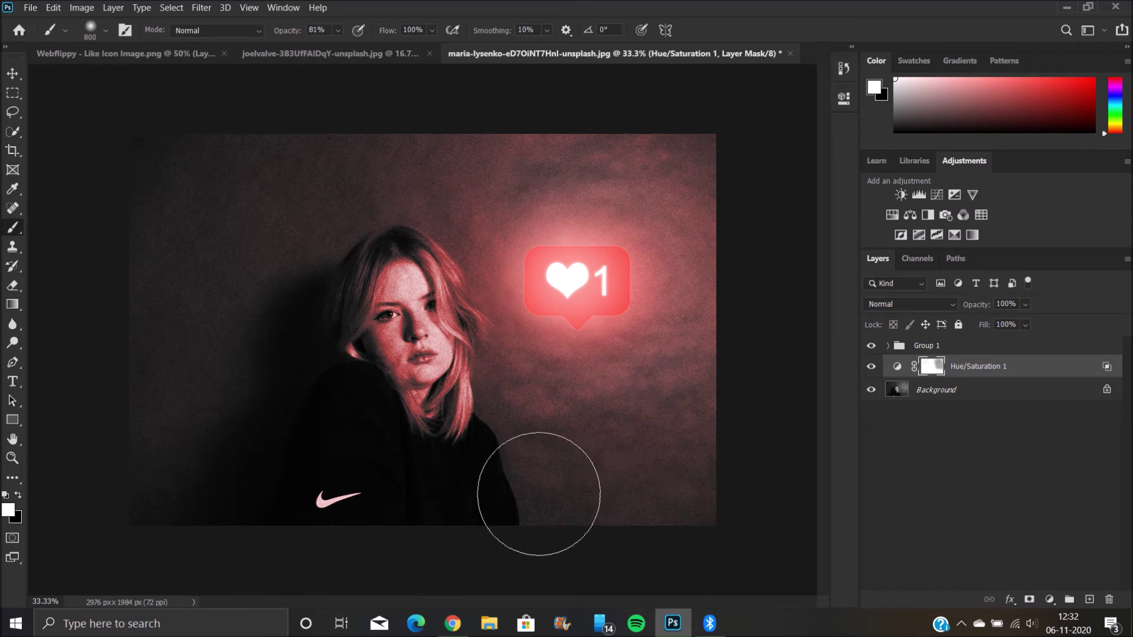
{"action": "mouse_move", "coordinate": [693, 526]}
{"action": "left_mouse_down"}
{"action": "mouse_move", "coordinate": [728, 462]}
{"action": "mouse_move", "coordinate": [739, 366]}
{"action": "left_mouse_up"}
{"action": "mouse_move", "coordinate": [760, 175]}
{"action": "left_mouse_down"}
{"action": "mouse_move", "coordinate": [729, 169]}
{"action": "mouse_move", "coordinate": [755, 413]}
{"action": "left_mouse_up"}
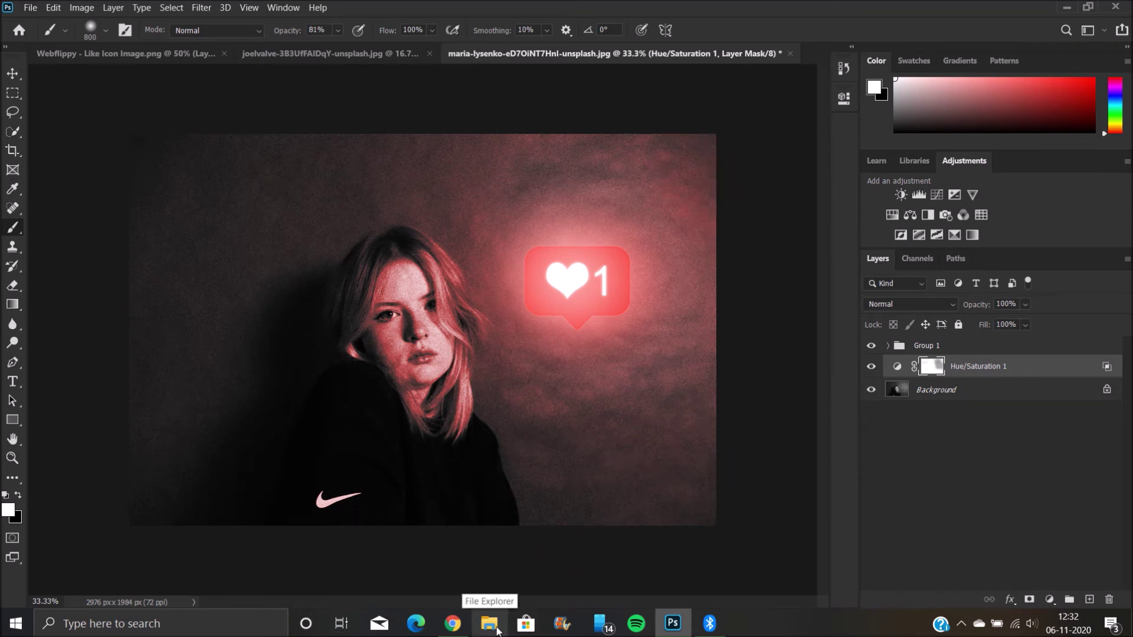
{"action": "key", "text": "ctrl+minus"}
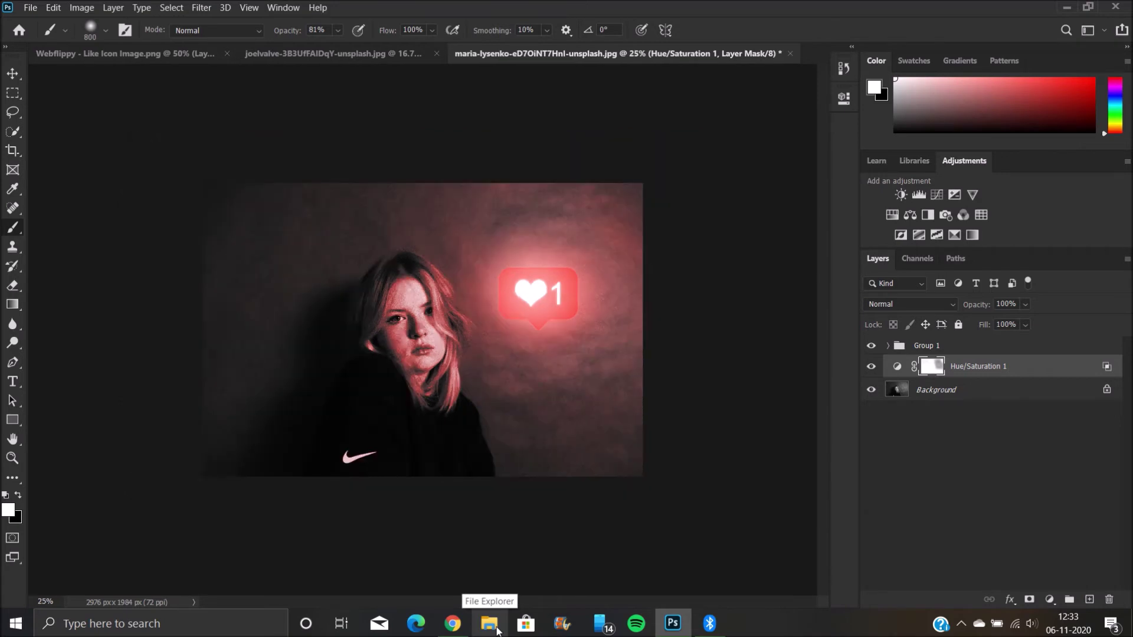
{"action": "key", "text": "ctrl+plus"}
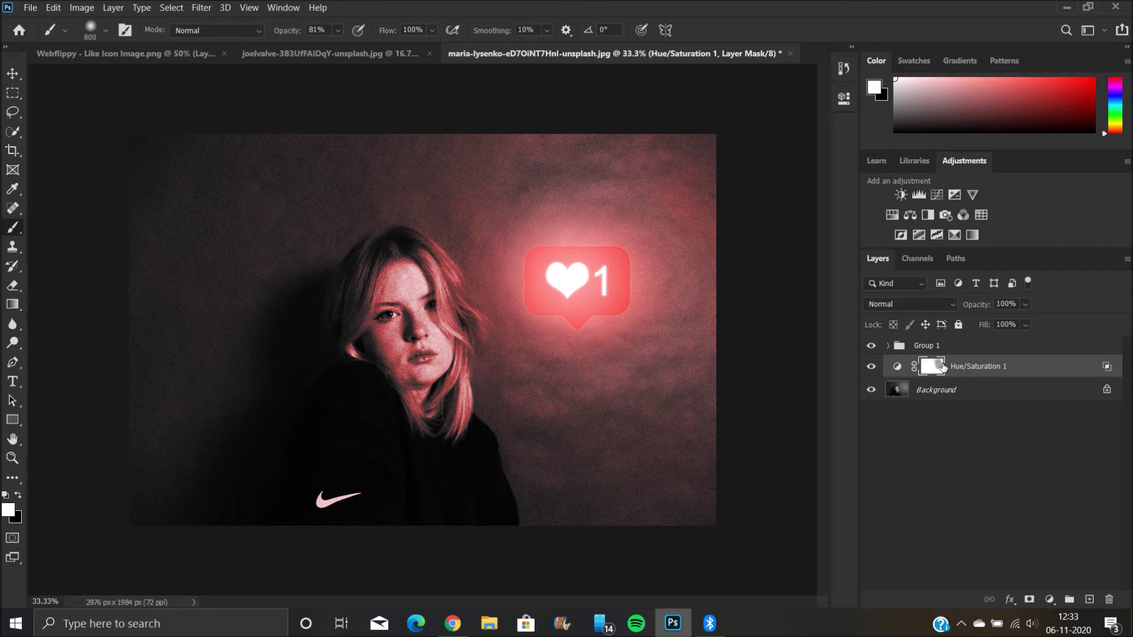
Set the Hue/Saturation layer's Blend If underlying-layer black point to a split of 28 / 91.
{"action": "double_click", "coordinate": [1106, 367]}
{"action": "left_click_drag", "start_coordinate": [842, 308], "coordinate": [822, 304]}
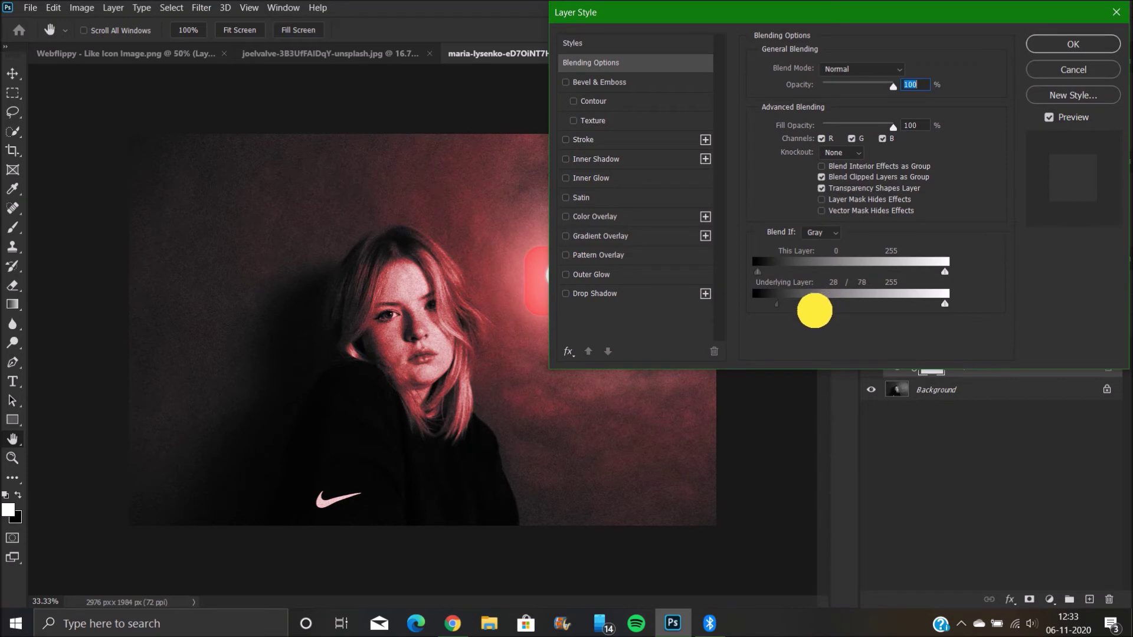
{"action": "left_click_drag", "start_coordinate": [815, 311], "coordinate": [823, 310]}
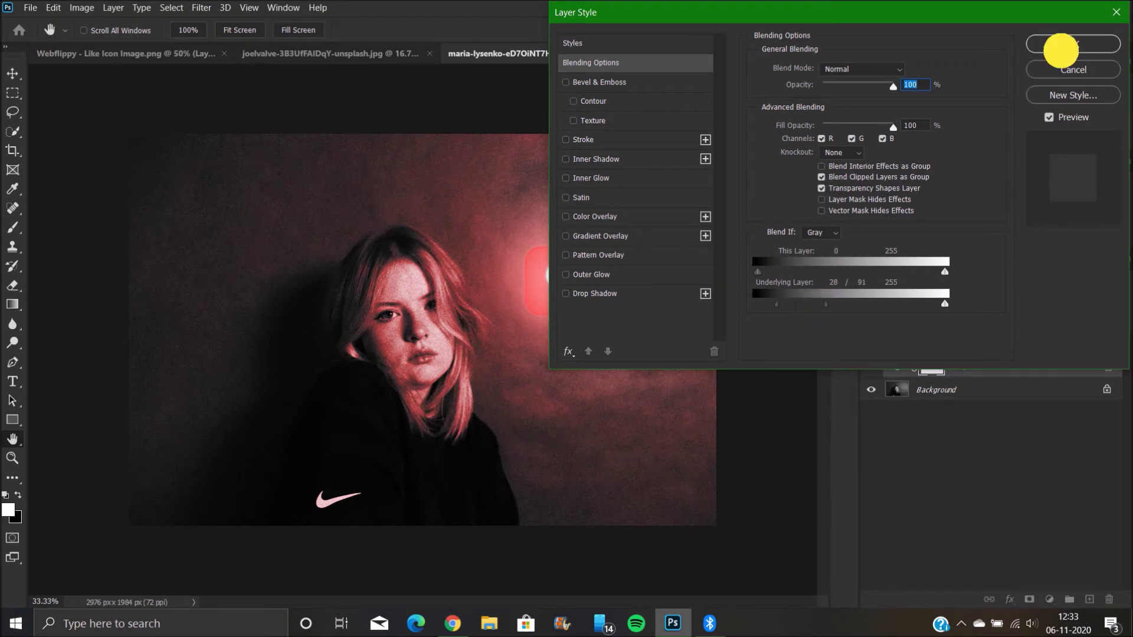
{"action": "left_click", "coordinate": [1072, 44]}
Paint black at 41% brush opacity on the Hue/Saturation mask across the wall above the like icon.
{"action": "key", "text": "b"}
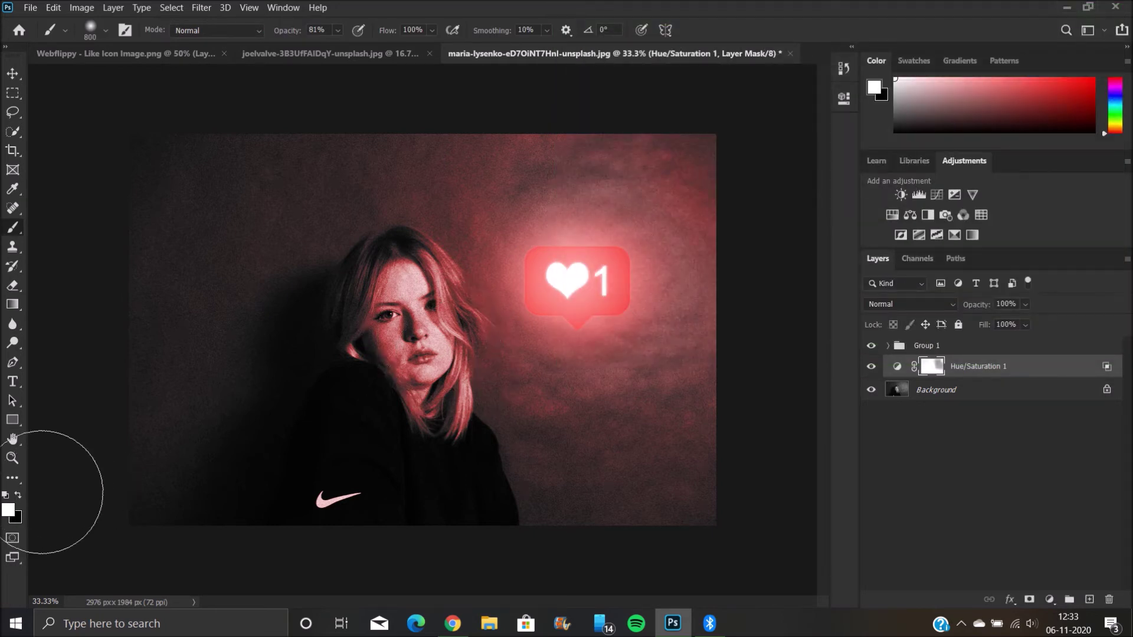
{"action": "left_click", "coordinate": [17, 496]}
{"action": "left_click_drag", "start_coordinate": [282, 29], "coordinate": [255, 20]}
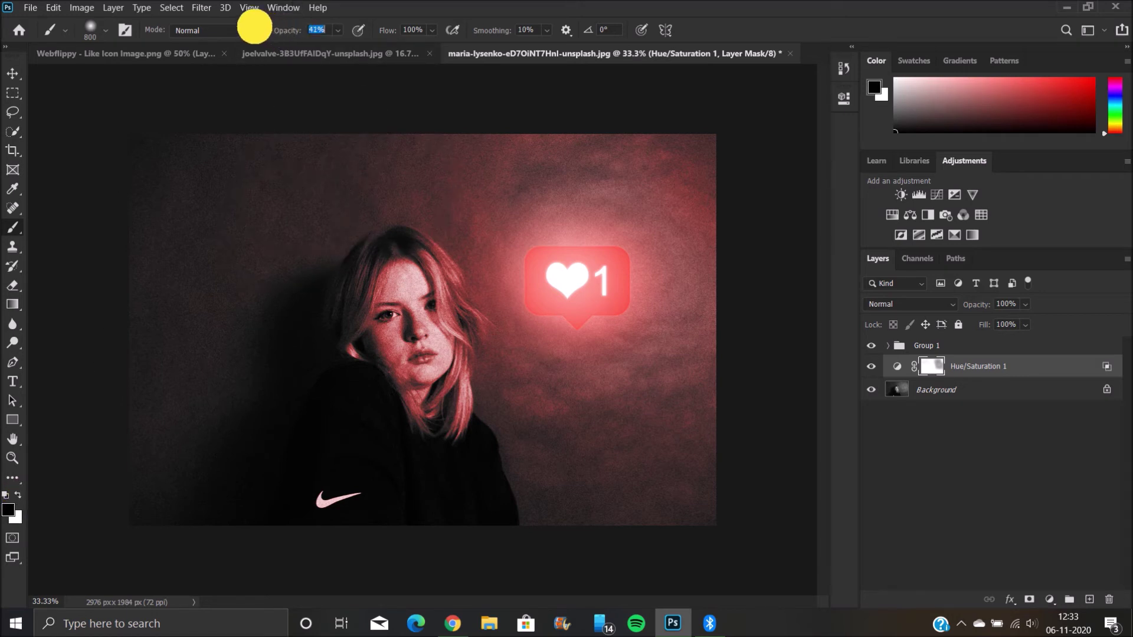
{"action": "mouse_move", "coordinate": [458, 172]}
{"action": "left_mouse_down"}
{"action": "mouse_move", "coordinate": [412, 207]}
{"action": "mouse_move", "coordinate": [556, 176]}
{"action": "mouse_move", "coordinate": [732, 198]}
{"action": "left_mouse_up"}
{"action": "left_click", "coordinate": [597, 144]}
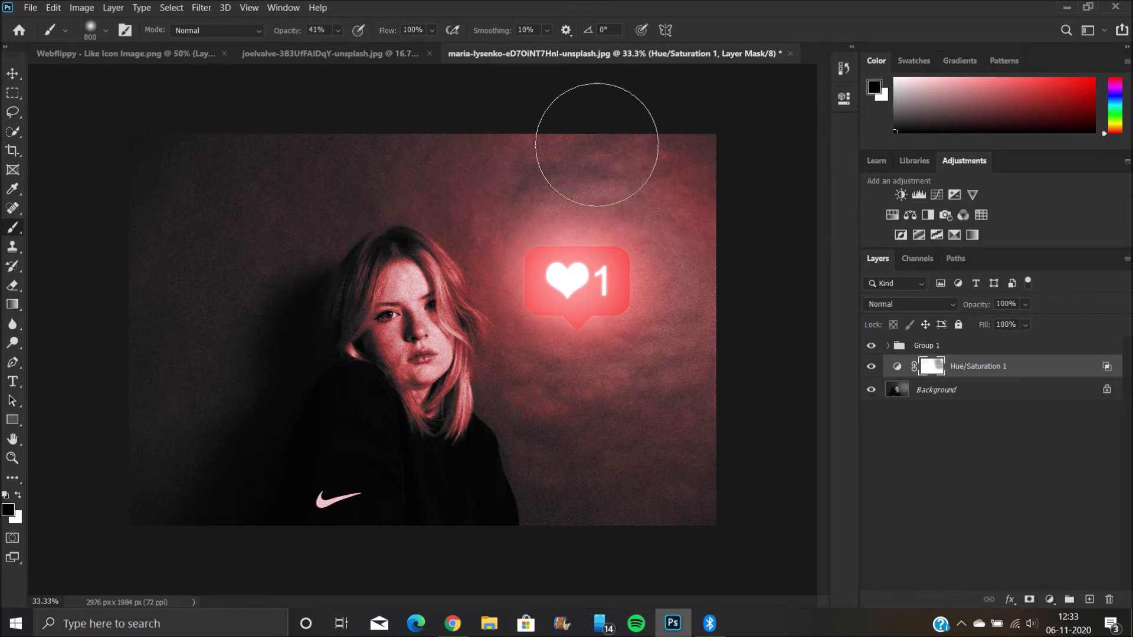
Paint black at 28% opacity and 37% flow on the mask over the wall around and below the like icon.
{"action": "left_click_drag", "start_coordinate": [300, 34], "coordinate": [292, 34]}
{"action": "left_click_drag", "start_coordinate": [392, 34], "coordinate": [336, 23]}
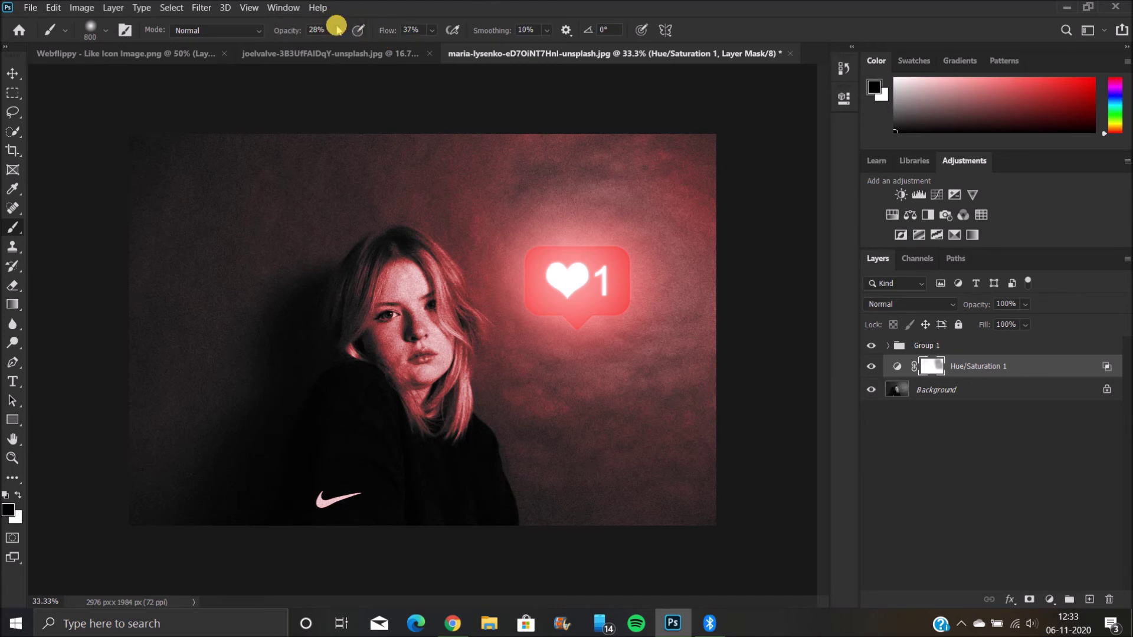
{"action": "mouse_move", "coordinate": [636, 183]}
{"action": "left_mouse_down"}
{"action": "mouse_move", "coordinate": [716, 301]}
{"action": "mouse_move", "coordinate": [650, 249]}
{"action": "mouse_move", "coordinate": [521, 269]}
{"action": "mouse_move", "coordinate": [646, 370]}
{"action": "mouse_move", "coordinate": [693, 428]}
{"action": "mouse_move", "coordinate": [677, 482]}
{"action": "left_mouse_up"}
{"action": "mouse_move", "coordinate": [407, 191]}
{"action": "left_mouse_down"}
{"action": "mouse_move", "coordinate": [394, 194]}
{"action": "mouse_move", "coordinate": [523, 167]}
{"action": "mouse_move", "coordinate": [715, 174]}
{"action": "mouse_move", "coordinate": [726, 378]}
{"action": "left_mouse_up"}
{"action": "left_click_drag", "start_coordinate": [524, 286], "coordinate": [605, 502]}
{"action": "left_click", "coordinate": [317, 177]}
Set the Hue/Saturation layer's Blend If underlying-layer black point to a split of 28 / 67.
{"action": "double_click", "coordinate": [1109, 367]}
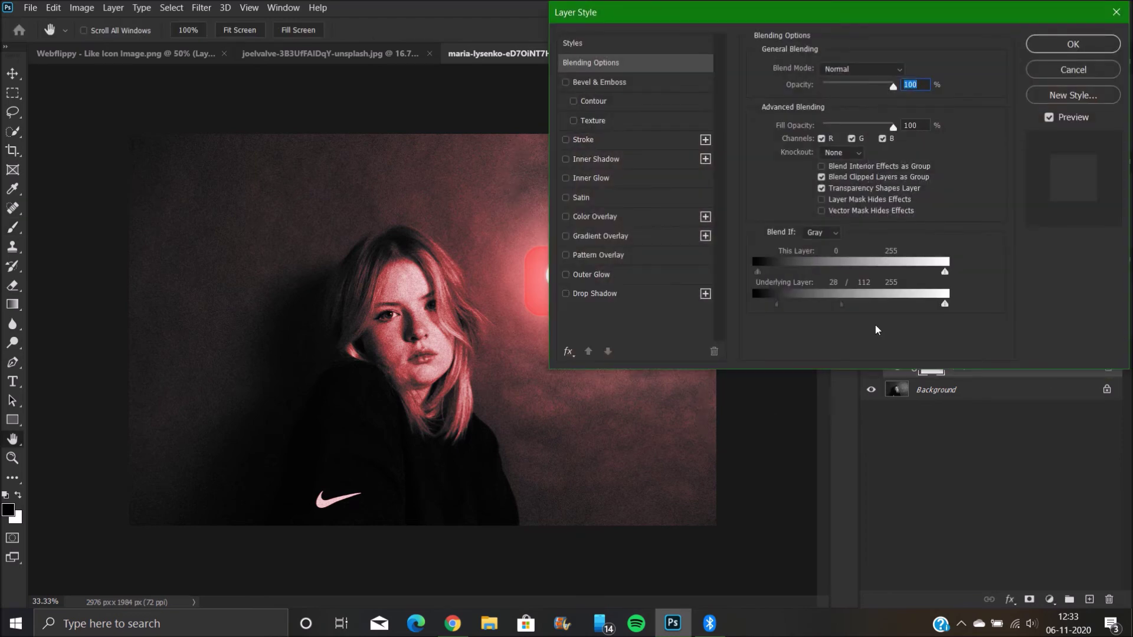
{"action": "left_click_drag", "start_coordinate": [841, 304], "coordinate": [805, 300]}
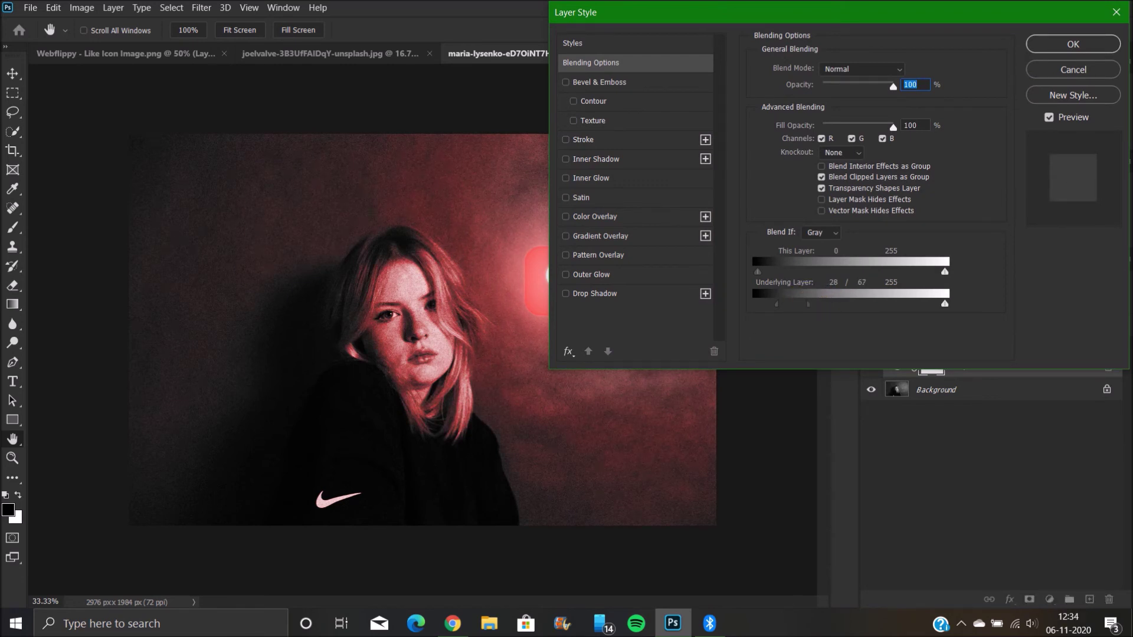
{"action": "left_click", "coordinate": [1073, 44]}
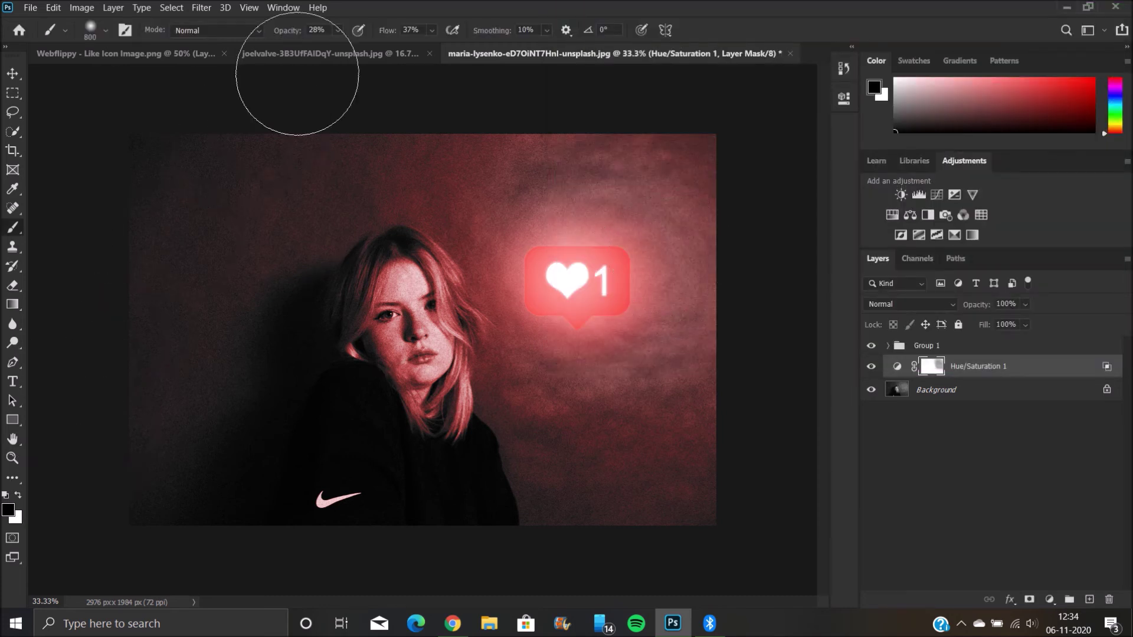
Soften the red tint on the outer wall areas by painting black on the mask at 6% opacity and 24% flow.
{"action": "left_click_drag", "start_coordinate": [391, 30], "coordinate": [283, 31]}
{"action": "mouse_move", "coordinate": [455, 180]}
{"action": "left_mouse_down"}
{"action": "mouse_move", "coordinate": [519, 197]}
{"action": "mouse_move", "coordinate": [623, 192]}
{"action": "mouse_move", "coordinate": [690, 241]}
{"action": "mouse_move", "coordinate": [672, 382]}
{"action": "mouse_move", "coordinate": [585, 362]}
{"action": "mouse_move", "coordinate": [569, 273]}
{"action": "mouse_move", "coordinate": [374, 157]}
{"action": "left_mouse_up"}
{"action": "left_click", "coordinate": [740, 475]}
{"action": "mouse_move", "coordinate": [740, 475]}
{"action": "left_mouse_down"}
{"action": "mouse_move", "coordinate": [418, 377]}
{"action": "mouse_move", "coordinate": [289, 207]}
{"action": "mouse_move", "coordinate": [363, 180]}
{"action": "mouse_move", "coordinate": [254, 147]}
{"action": "mouse_move", "coordinate": [167, 158]}
{"action": "mouse_move", "coordinate": [234, 225]}
{"action": "mouse_move", "coordinate": [154, 290]}
{"action": "left_mouse_up"}
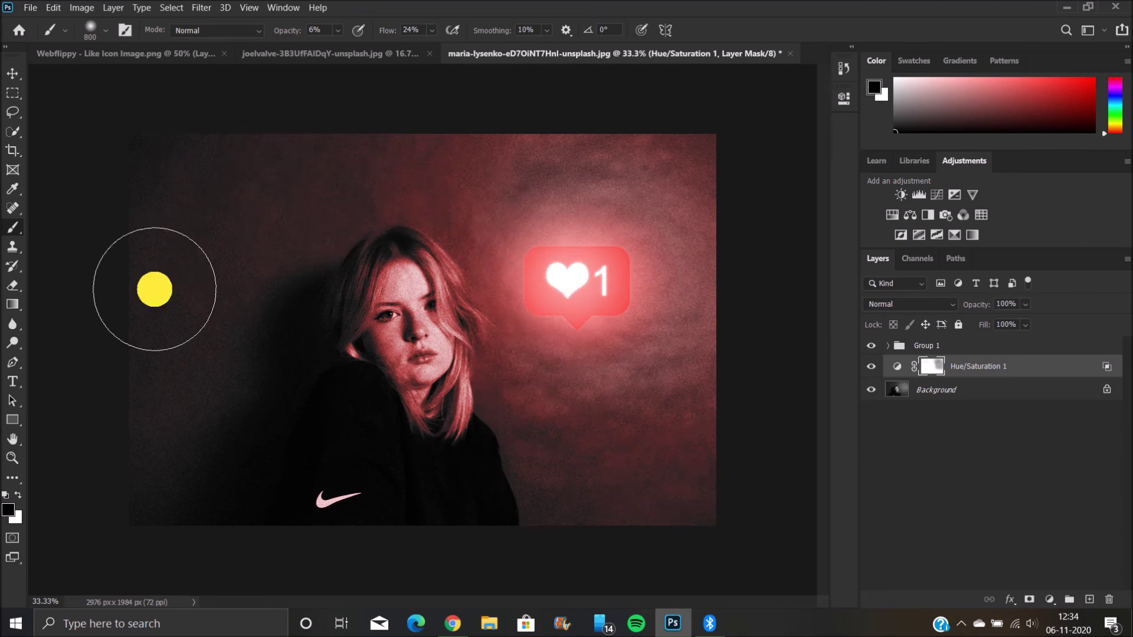
{"action": "left_click", "coordinate": [38, 592]}
{"action": "left_click", "coordinate": [700, 119]}
{"action": "left_click", "coordinate": [751, 370]}
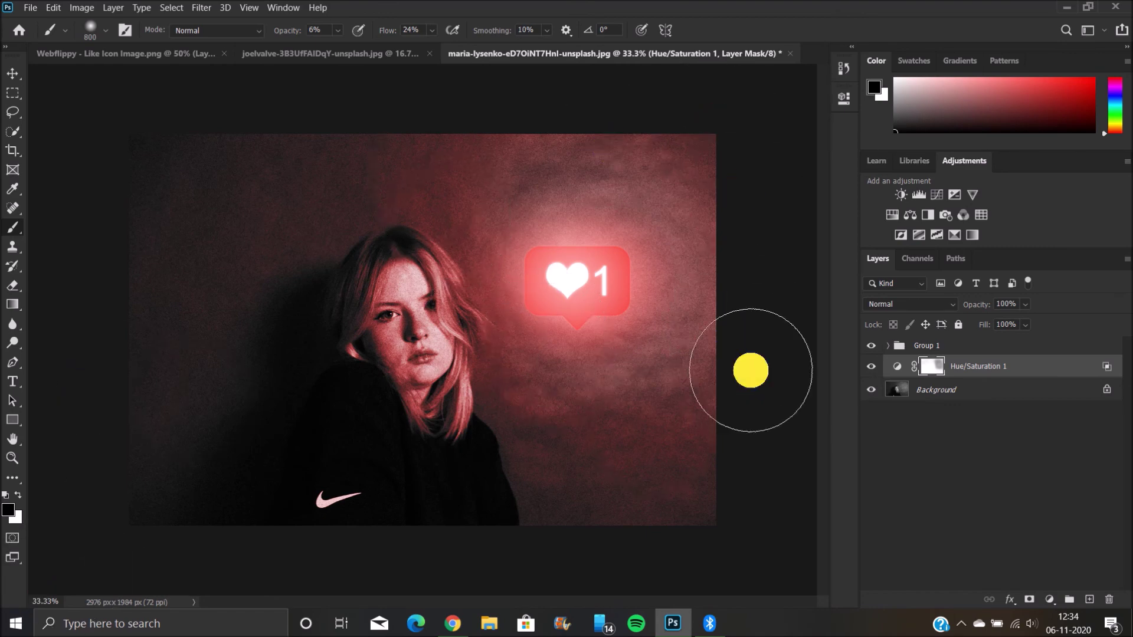
{"action": "left_click_drag", "start_coordinate": [664, 458], "coordinate": [734, 437]}
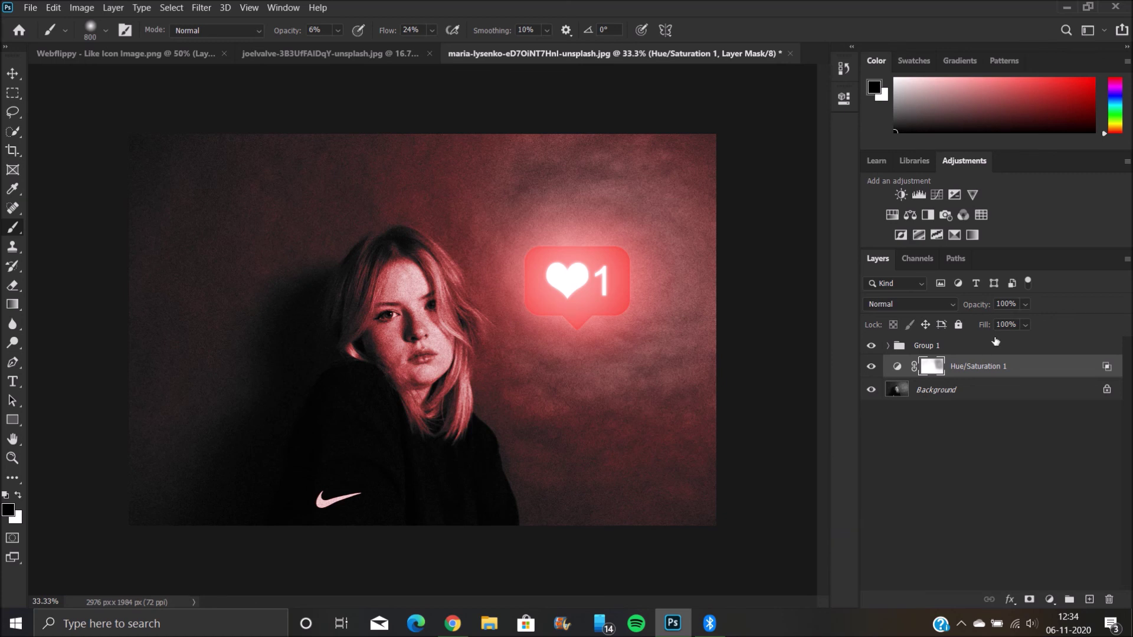
Compare the image with Layer 1 copy 4, the Background, Group 1 and the Hue/Saturation layer each hidden and shown in turn.
{"action": "left_click", "coordinate": [889, 346]}
{"action": "left_click", "coordinate": [910, 366]}
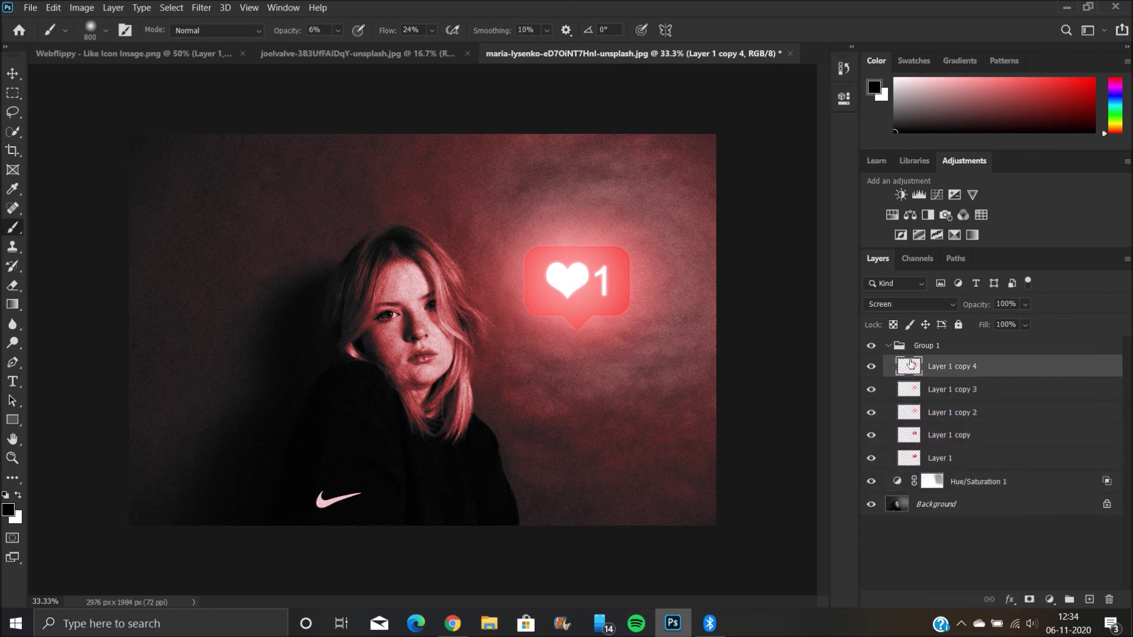
{"action": "left_click", "coordinate": [872, 367]}
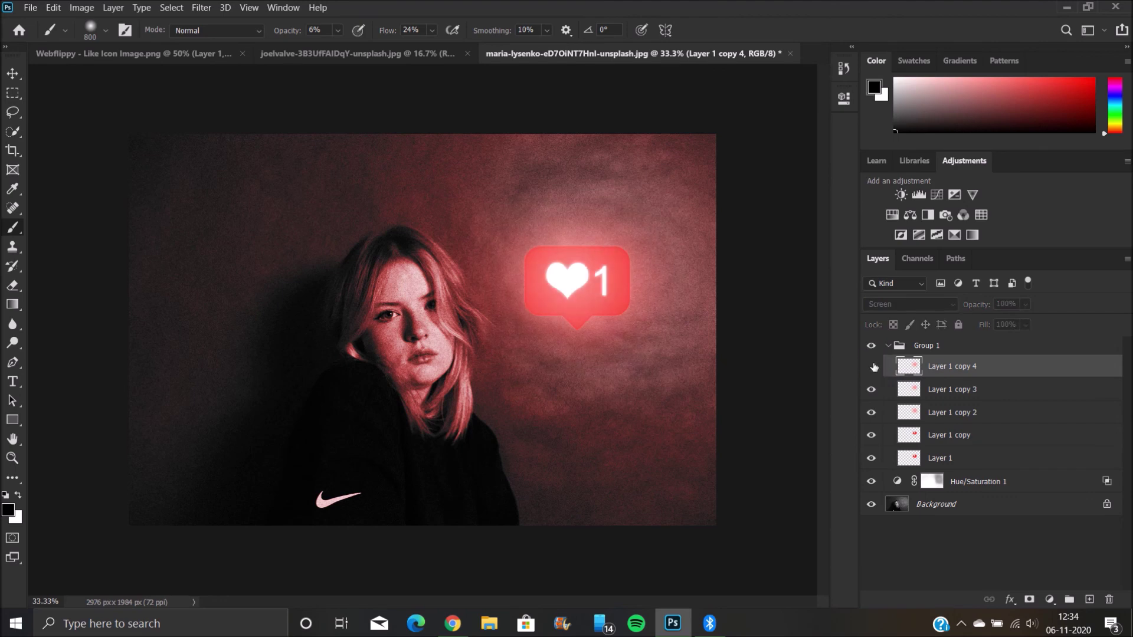
{"action": "left_click", "coordinate": [872, 366]}
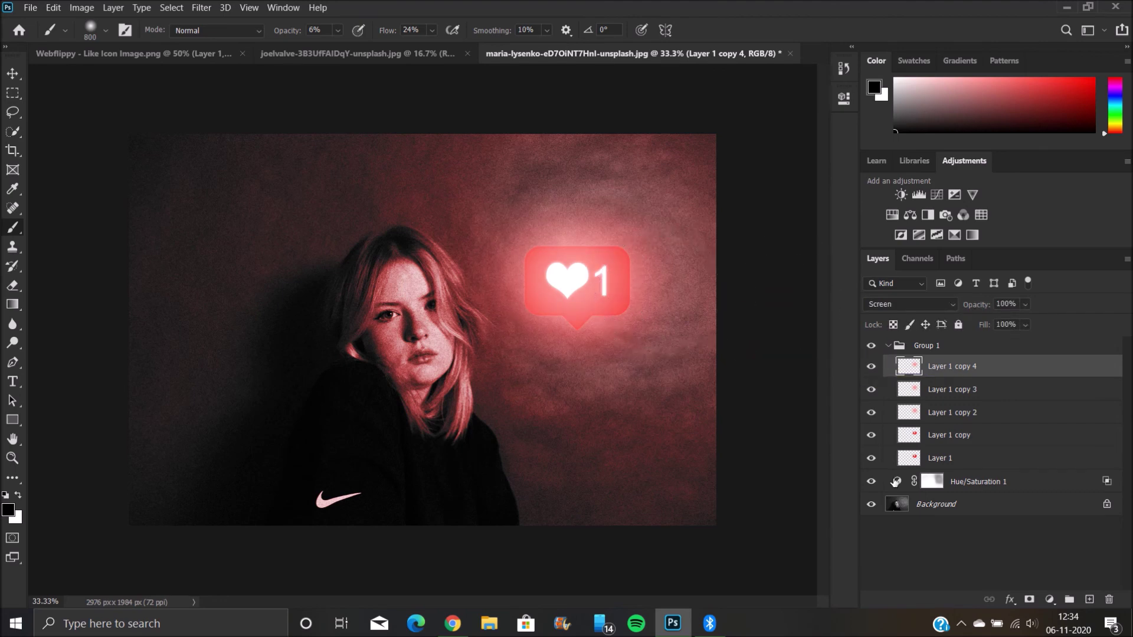
{"action": "left_click", "coordinate": [871, 504]}
{"action": "left_click", "coordinate": [871, 504]}
{"action": "left_click", "coordinate": [888, 345]}
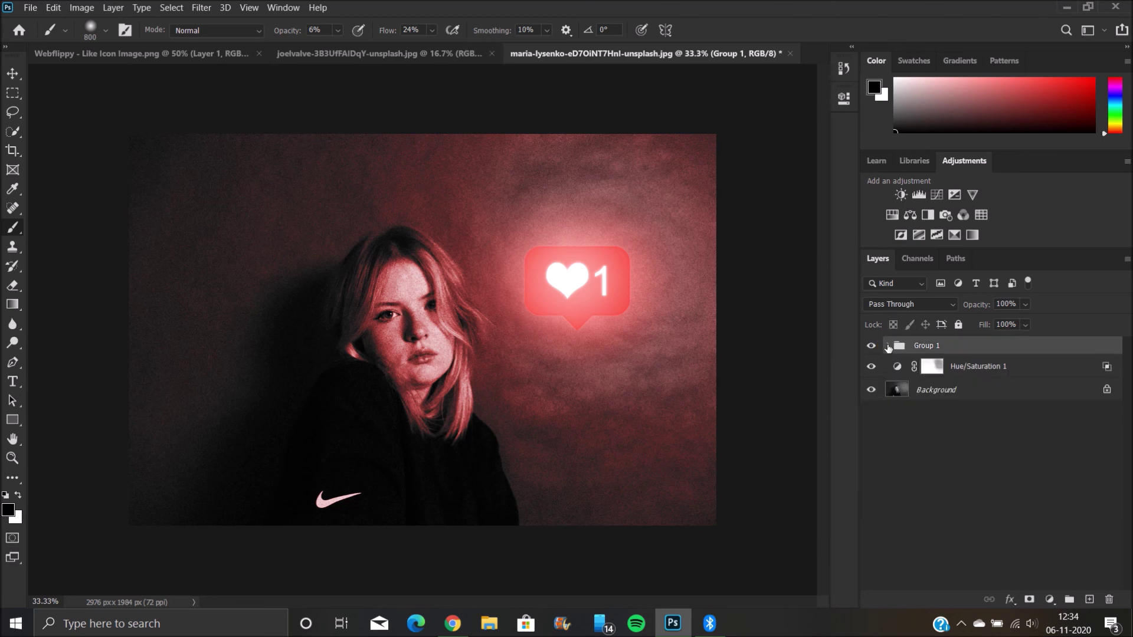
{"action": "left_click", "coordinate": [872, 346]}
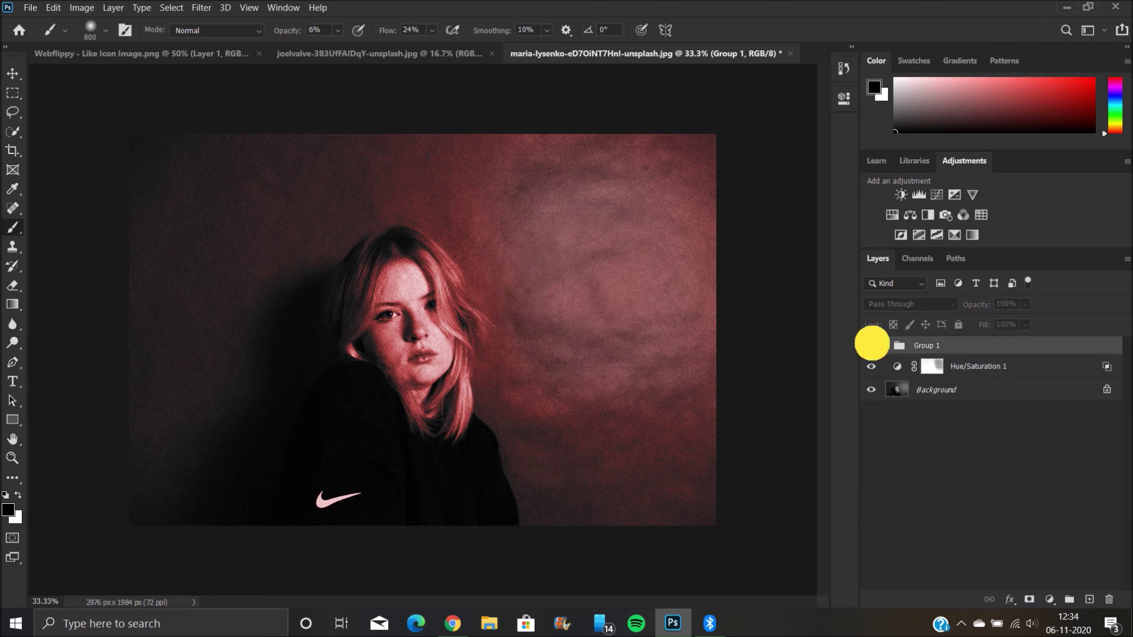
{"action": "left_click", "coordinate": [871, 345]}
{"action": "left_click", "coordinate": [871, 367]}
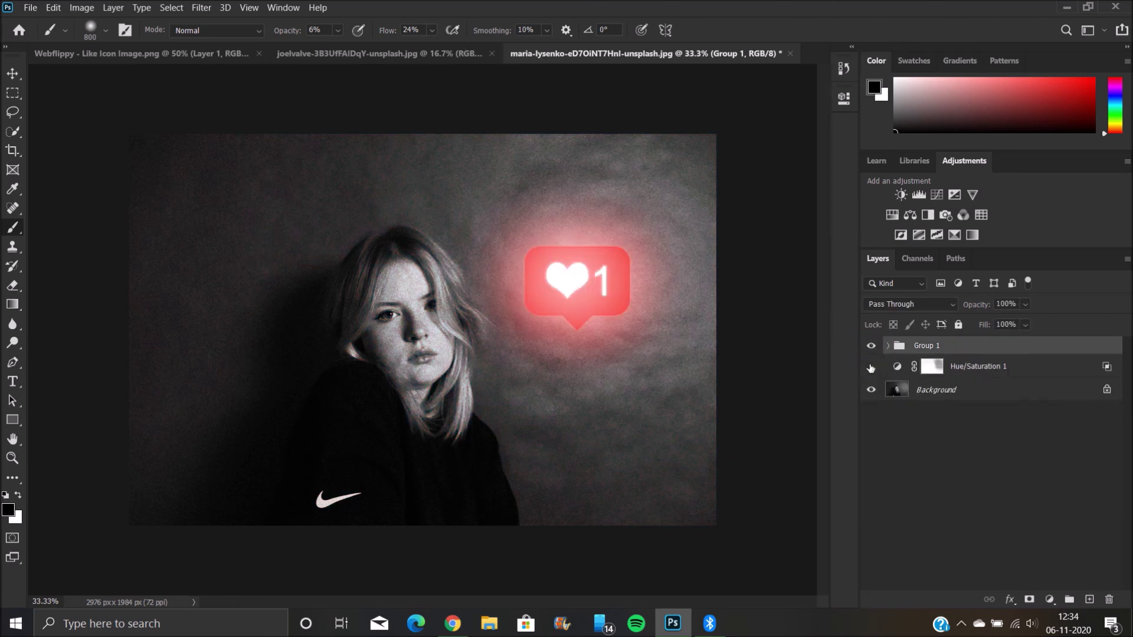
{"action": "left_click", "coordinate": [871, 367]}
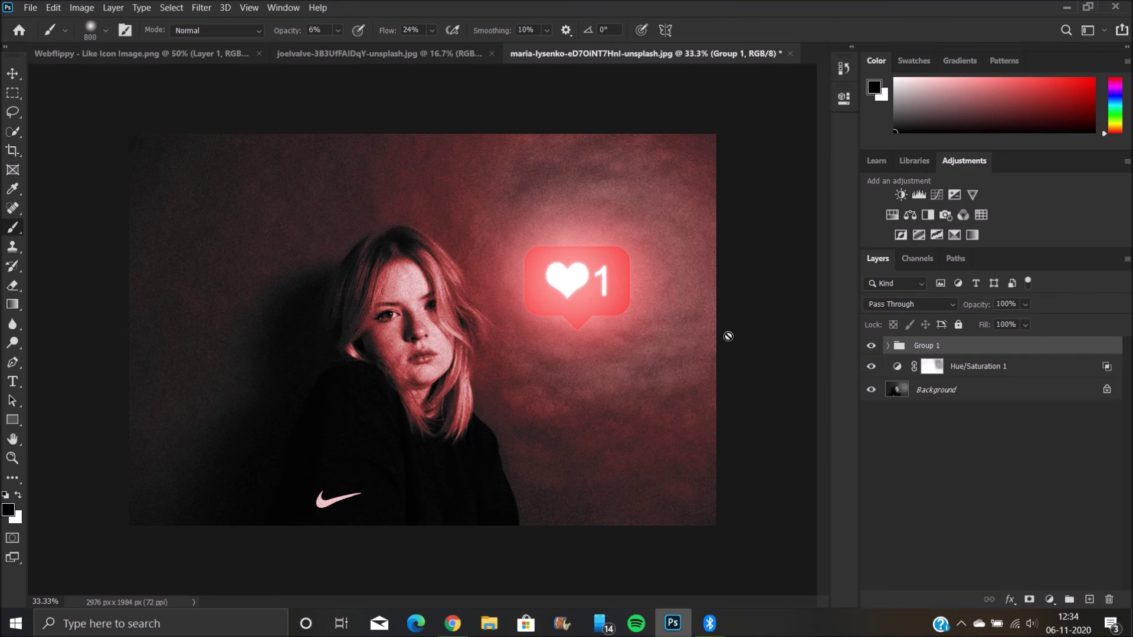